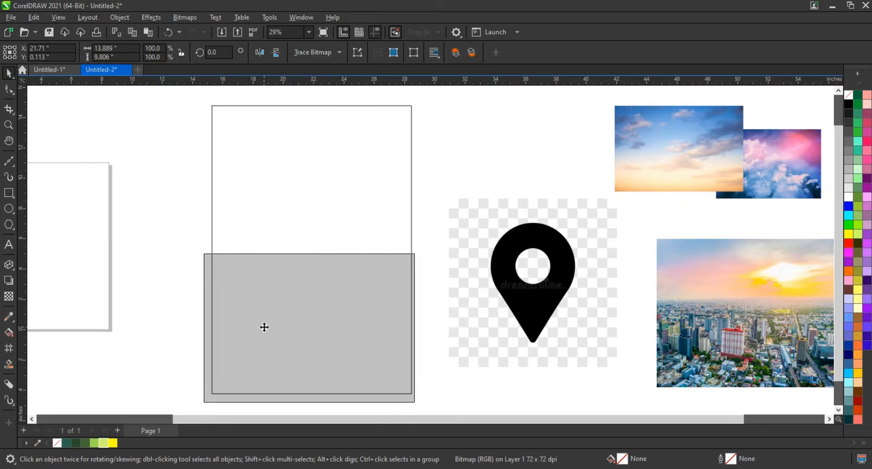
Move the location-pin image aside and enlarge the city photo to about 15.7 by 10.5 in over the frame's lower part
drag(506, 284, 713, 296)
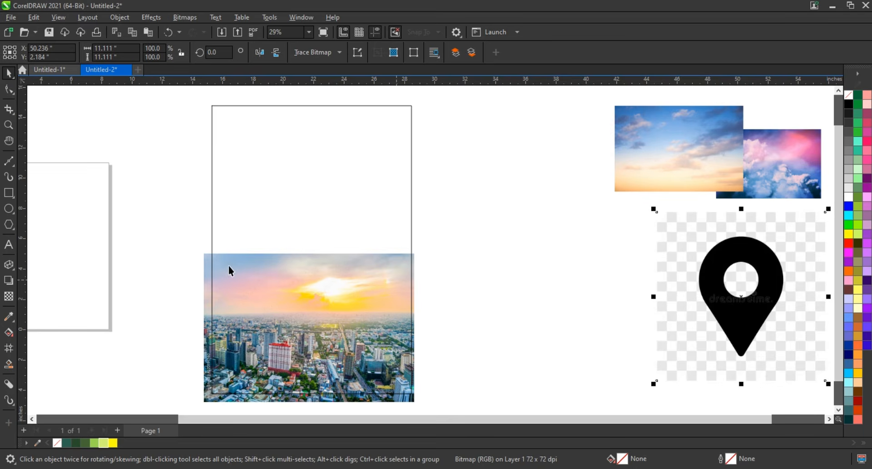
click(207, 262)
drag(421, 251, 428, 243)
drag(313, 245, 317, 195)
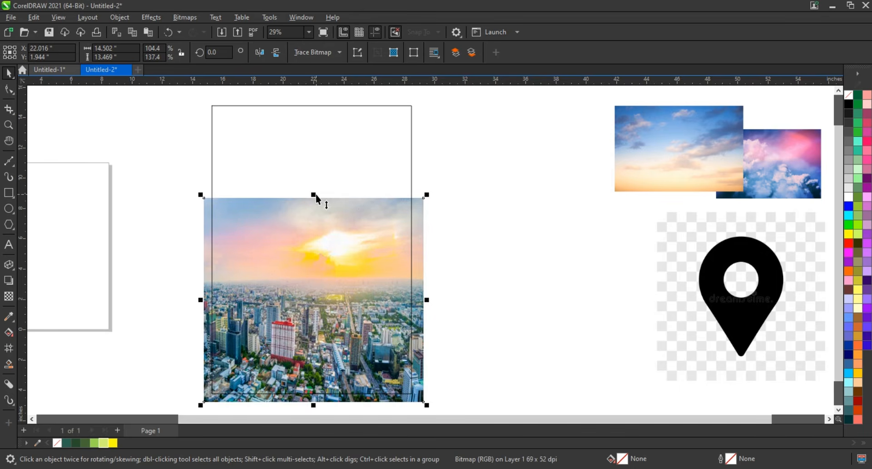
key(ctrl+z)
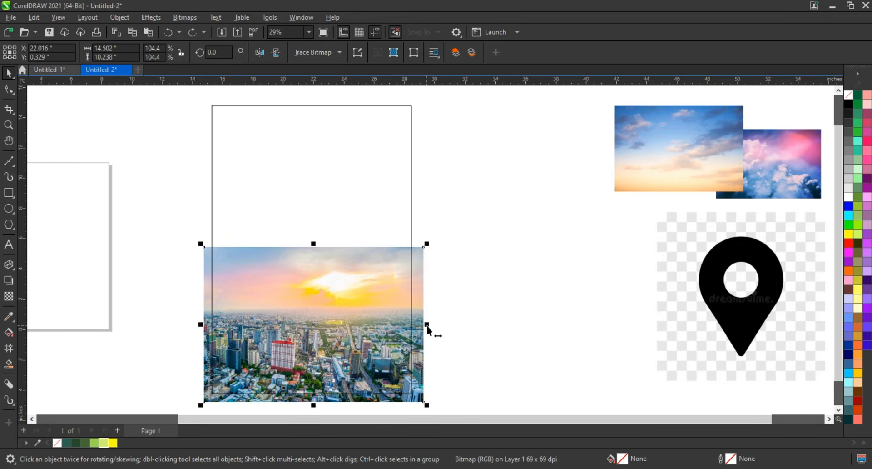
drag(428, 325, 437, 286)
mouse_move(434, 247)
mouse_down()
mouse_move(446, 249)
mouse_move(439, 243)
mouse_move(430, 262)
mouse_up()
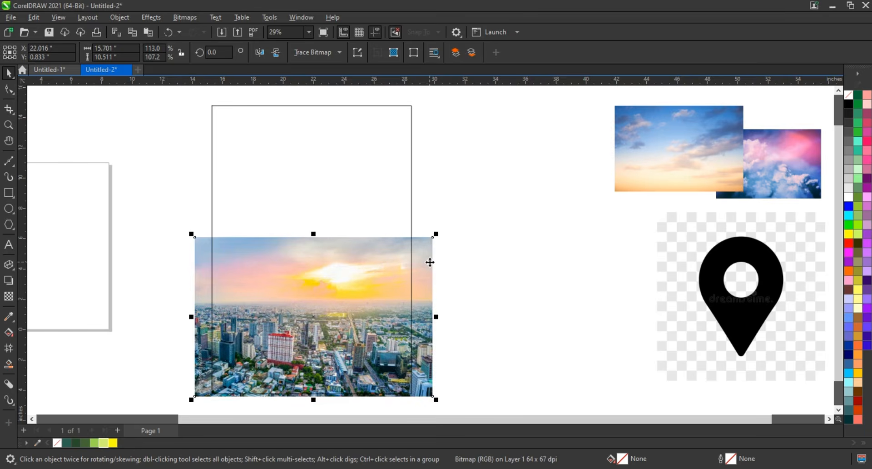
PowerClip the city photo inside the tall rectangular frame
right_click(430, 263)
click(465, 299)
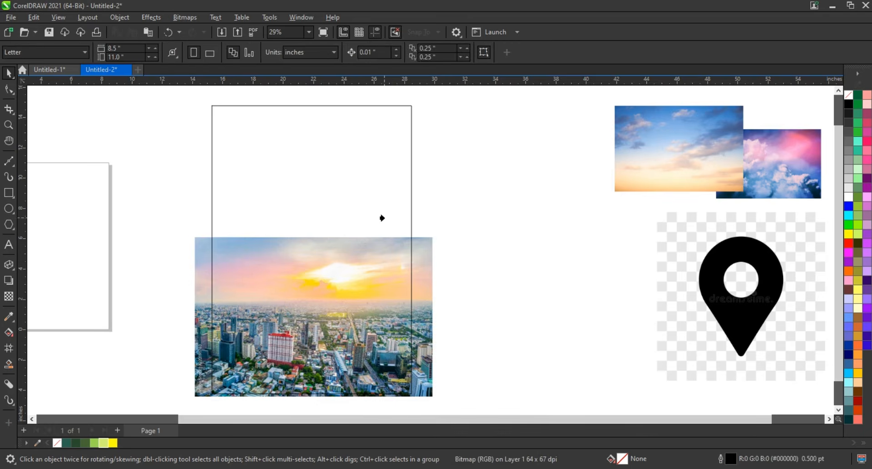
click(382, 218)
click(495, 266)
Bring the orange-blue sky image to the front and stretch it to about 14 by 14.2 in over the frame's upper part
drag(652, 178, 246, 291)
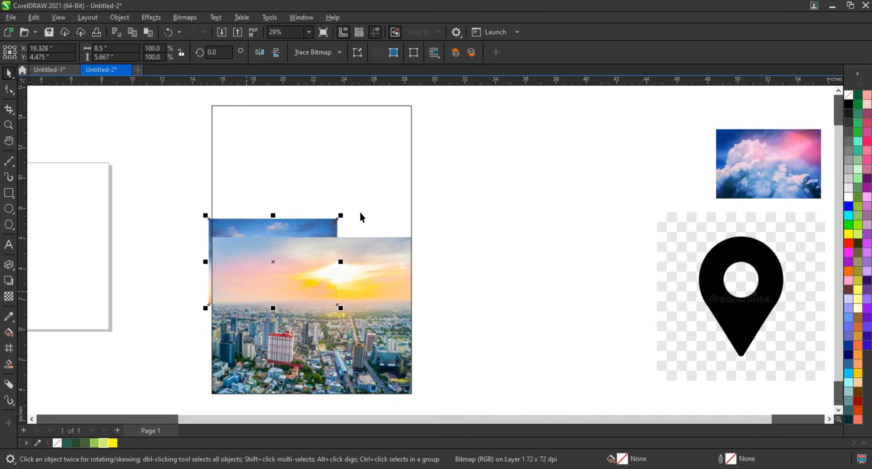
key(shift+Page_Up)
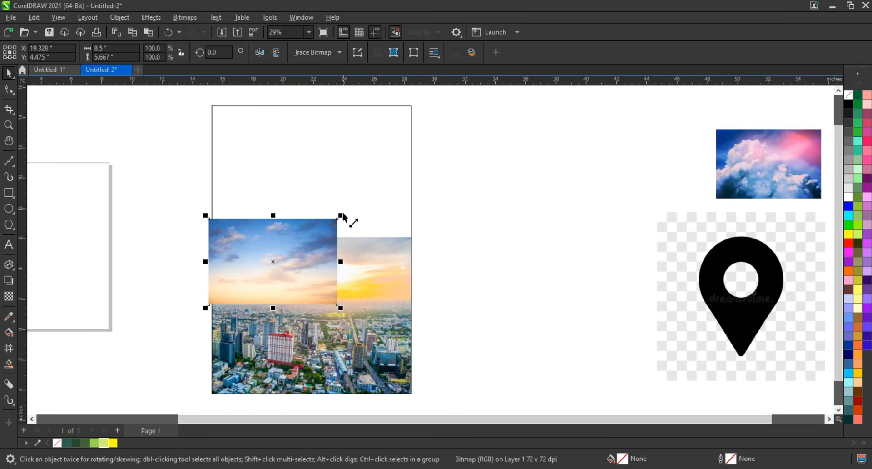
drag(342, 215, 437, 160)
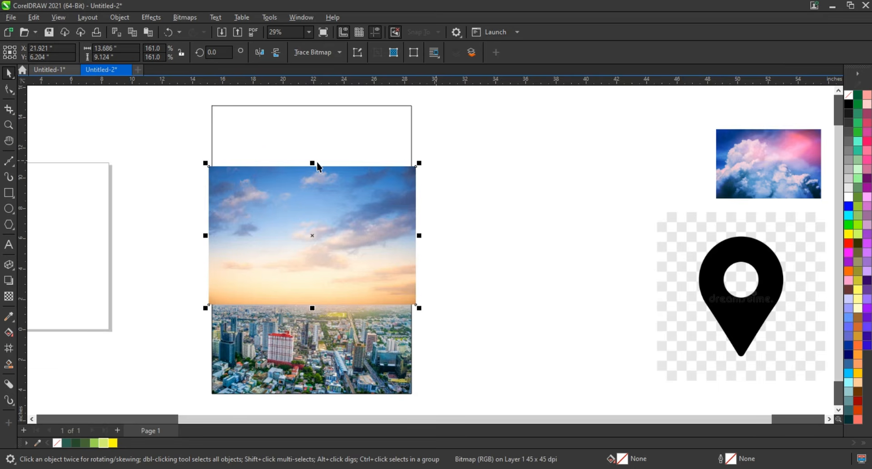
drag(313, 163, 317, 102)
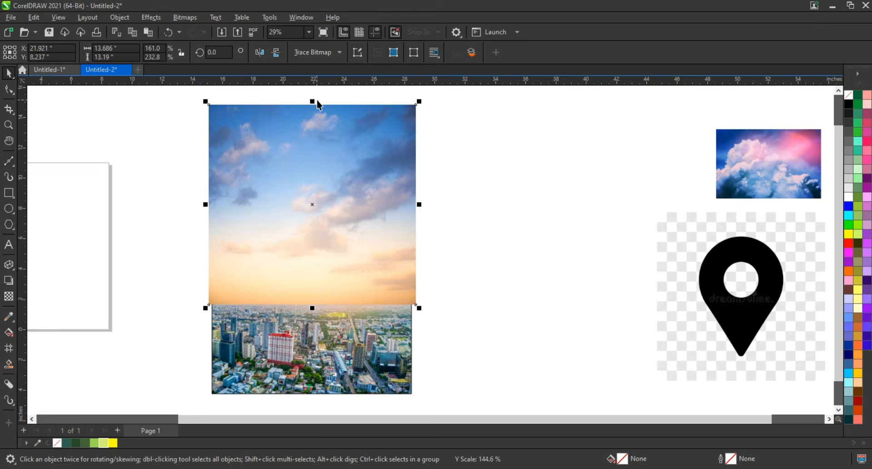
drag(206, 101, 202, 99)
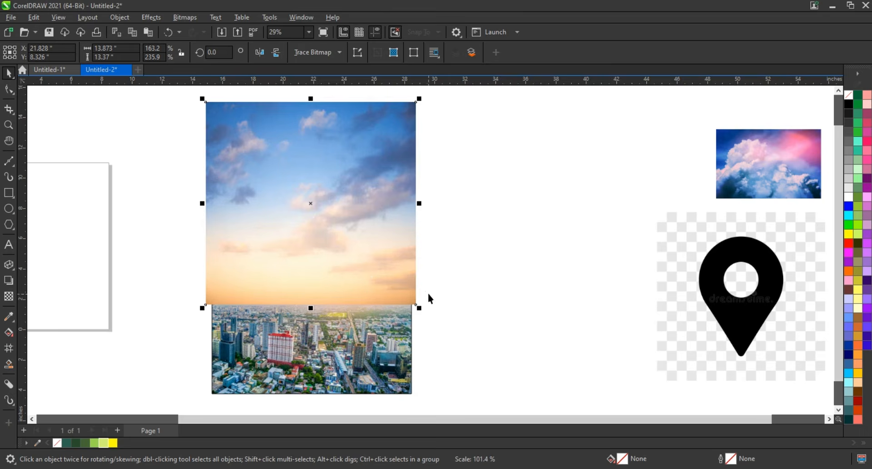
drag(420, 308, 422, 309)
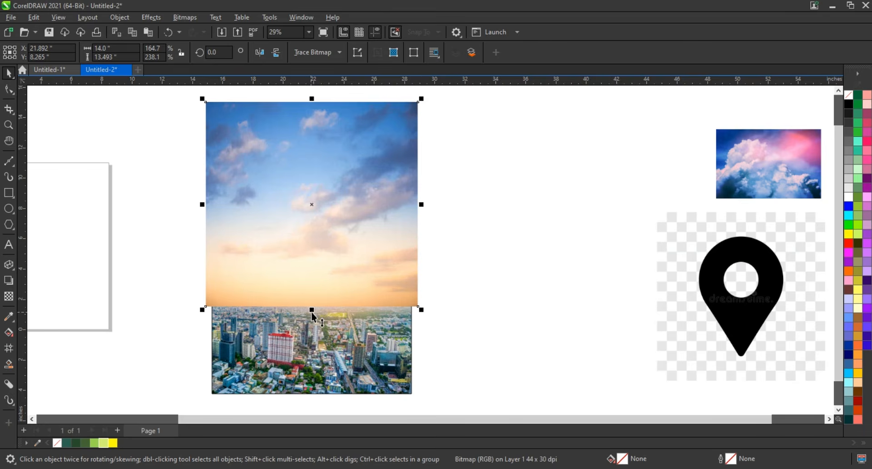
mouse_move(312, 309)
mouse_down()
mouse_move(311, 320)
mouse_move(301, 314)
mouse_up()
Apply a short vertical fountain transparency to the sky image so its lower edge fades into the city horizon
click(7, 300)
drag(300, 286, 300, 277)
drag(301, 312, 300, 306)
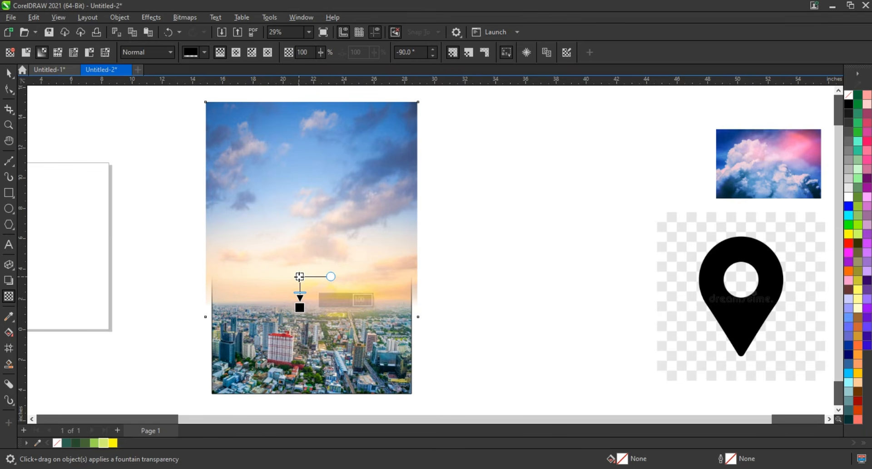
drag(300, 276, 299, 274)
PowerClip the faded sky image inside the frame with the city photo
click(7, 78)
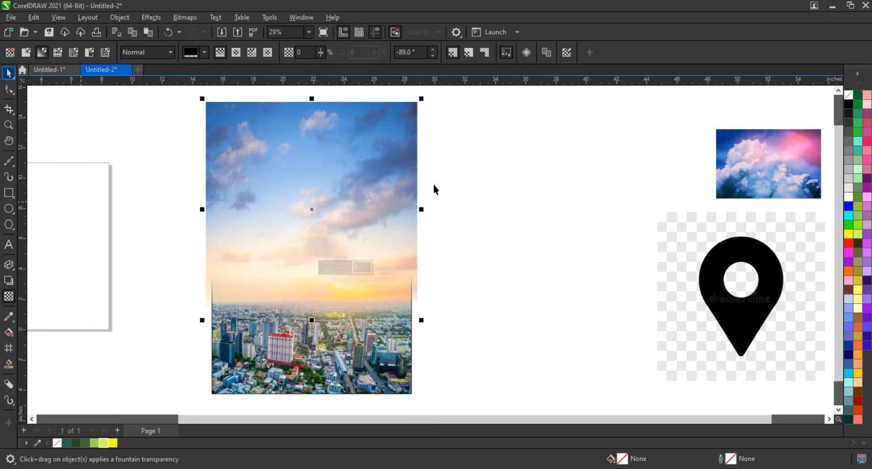
right_click(415, 172)
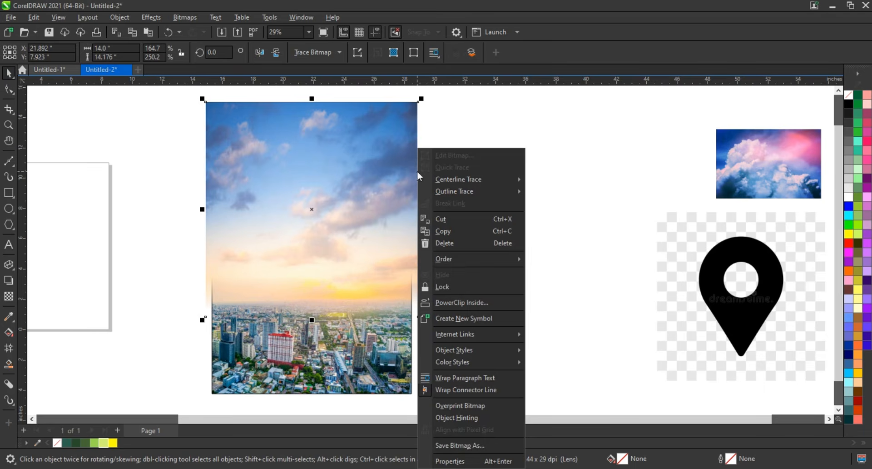
click(462, 302)
click(379, 355)
Try mirroring the pink cloud image horizontally and vertically beside the poster
drag(791, 182, 570, 220)
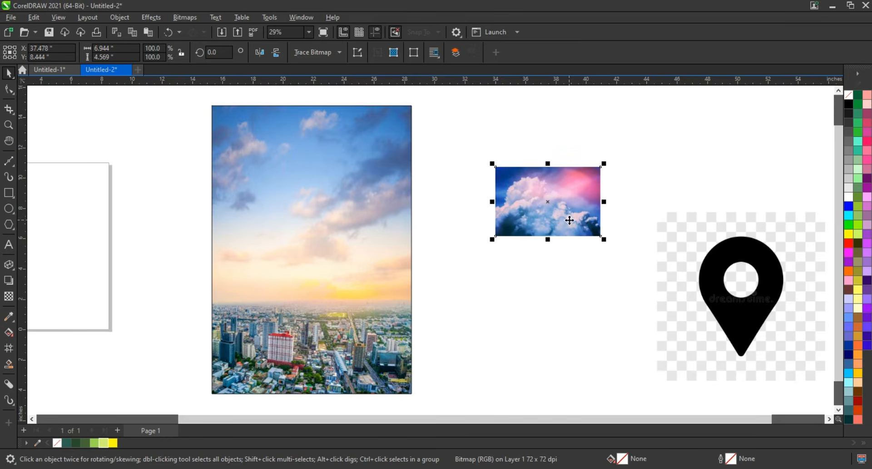
click(260, 54)
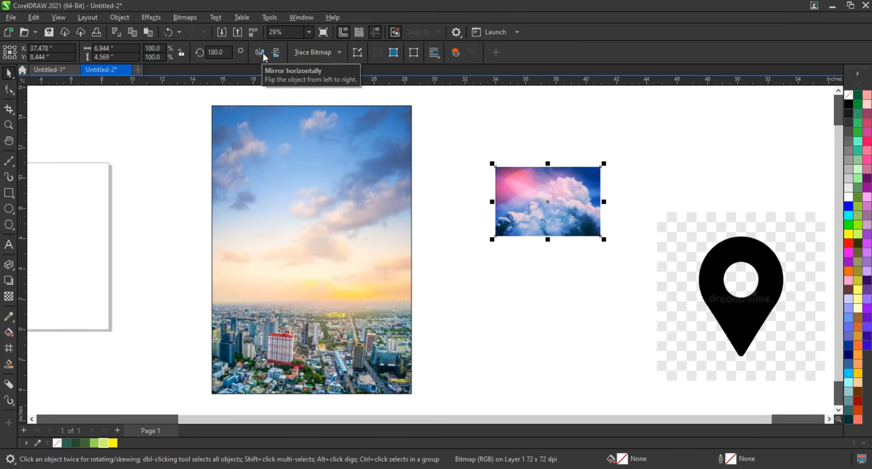
click(276, 53)
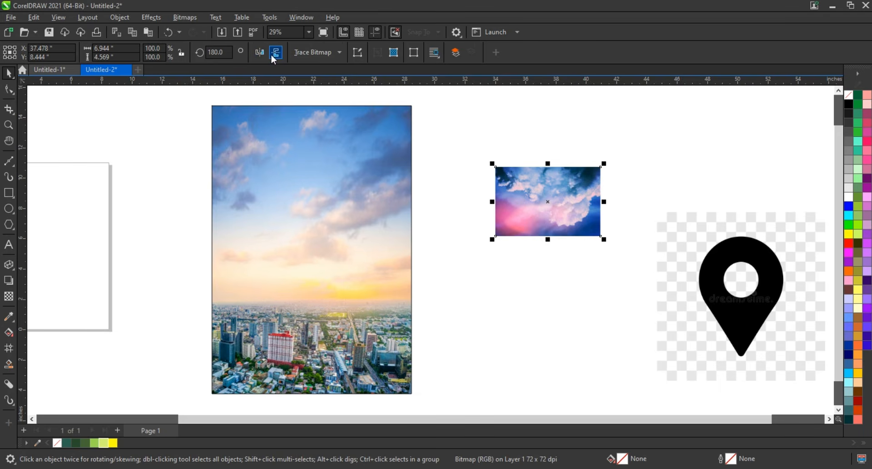
click(275, 56)
click(265, 59)
Place the pink cloud image over the poster's top and scale it to about 14.2 by 9.3 in
drag(597, 207, 409, 144)
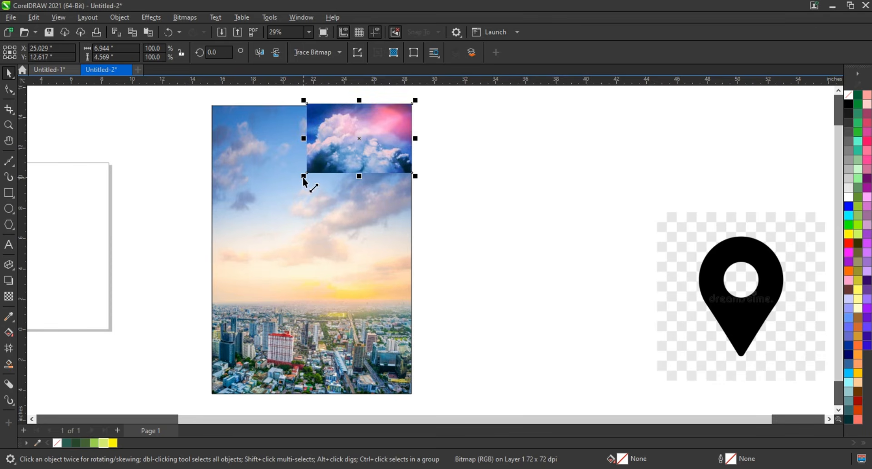
drag(304, 177, 199, 312)
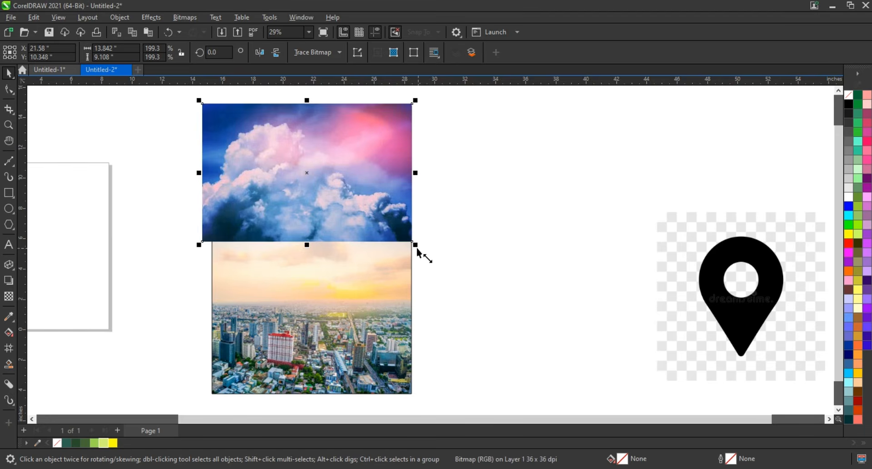
drag(416, 247, 422, 250)
Apply a downward fountain transparency to the pink cloud image and shift its midpoint slightly upward to blend it into the sky
click(8, 297)
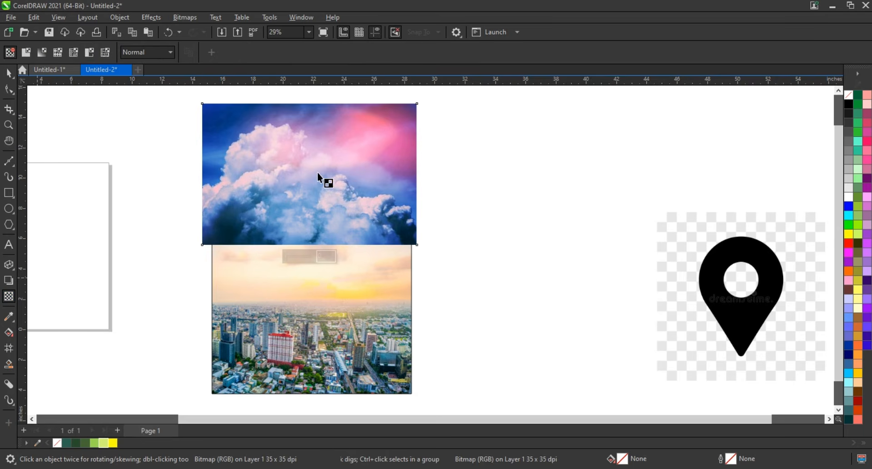
drag(374, 138, 325, 197)
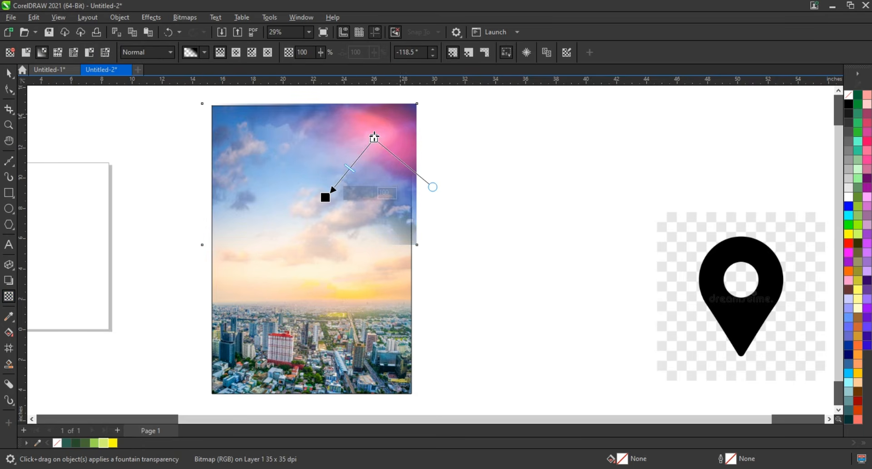
drag(374, 137, 279, 119)
drag(325, 197, 301, 198)
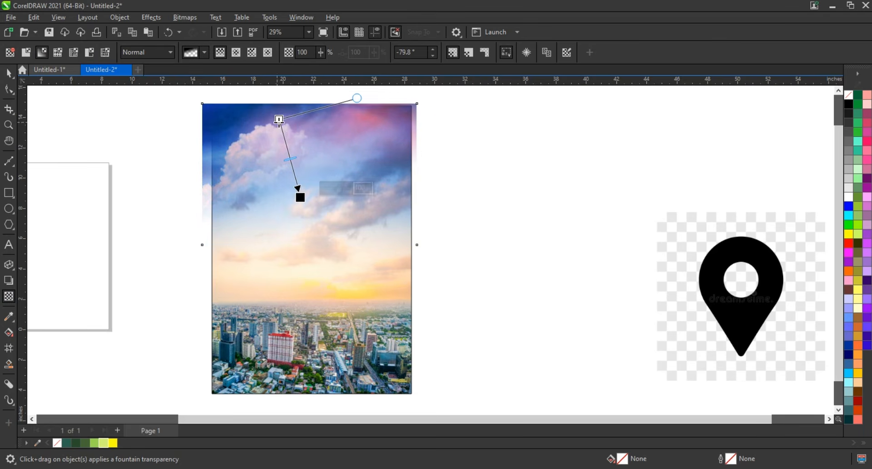
drag(279, 119, 285, 118)
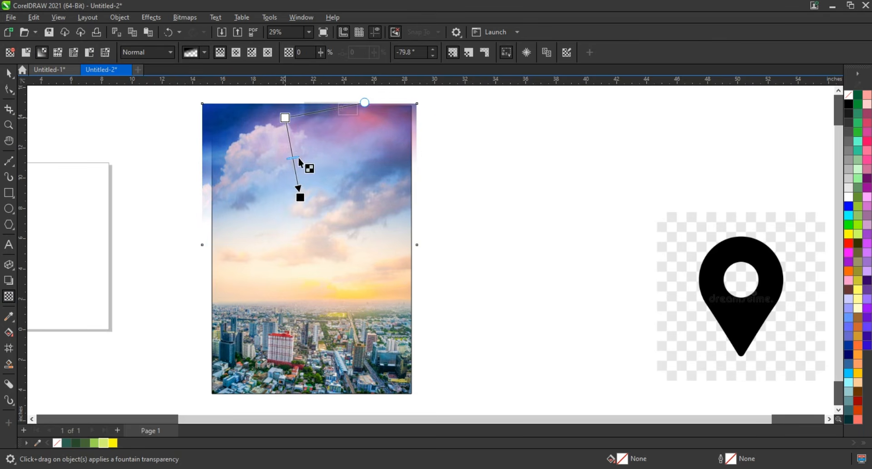
click(299, 197)
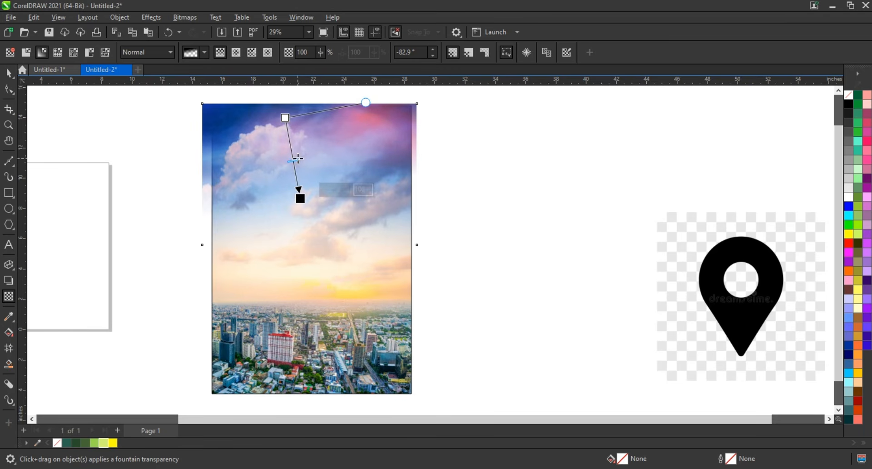
drag(298, 159, 293, 151)
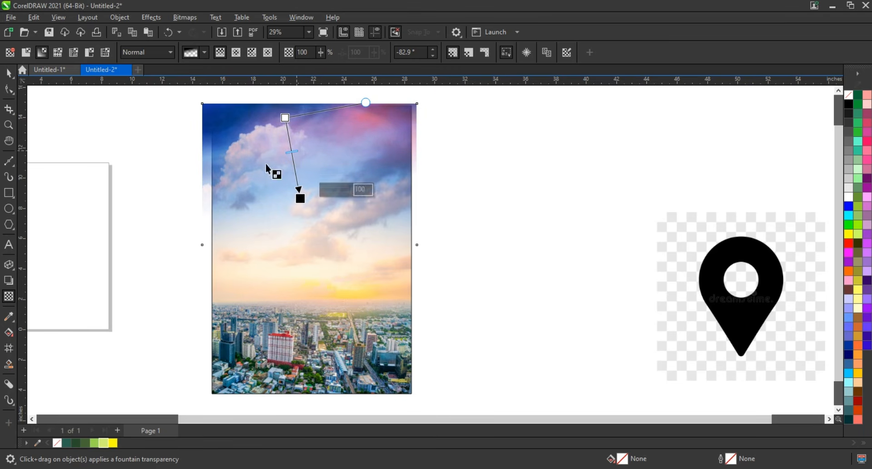
PowerClip the faded pink cloud image inside the poster frame
click(8, 73)
right_click(393, 146)
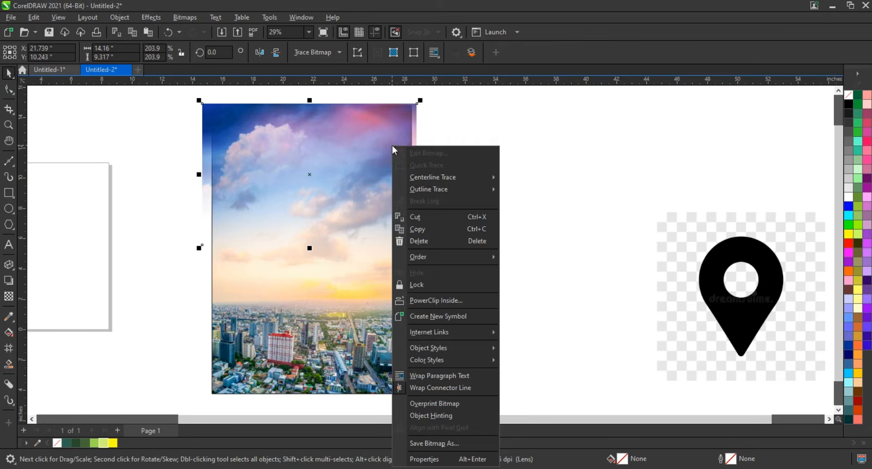
click(441, 300)
click(385, 339)
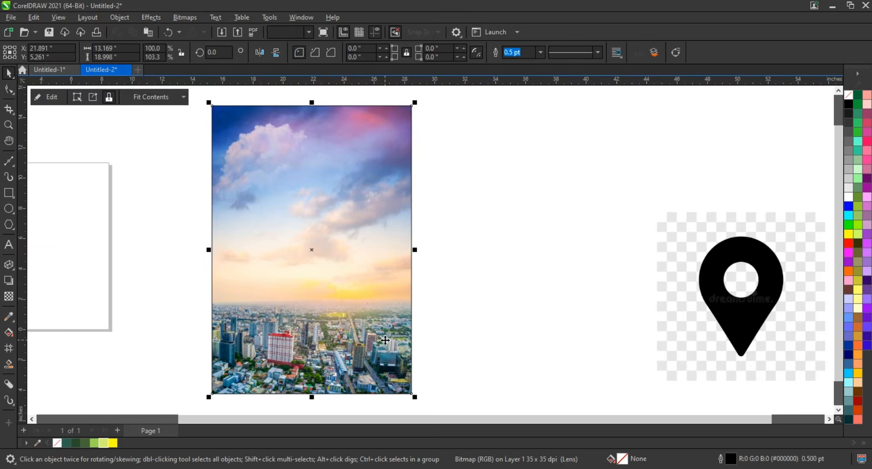
Draw a circle about 5.6 in in diameter around the round head of the location pin
click(741, 343)
key(shift+F2)
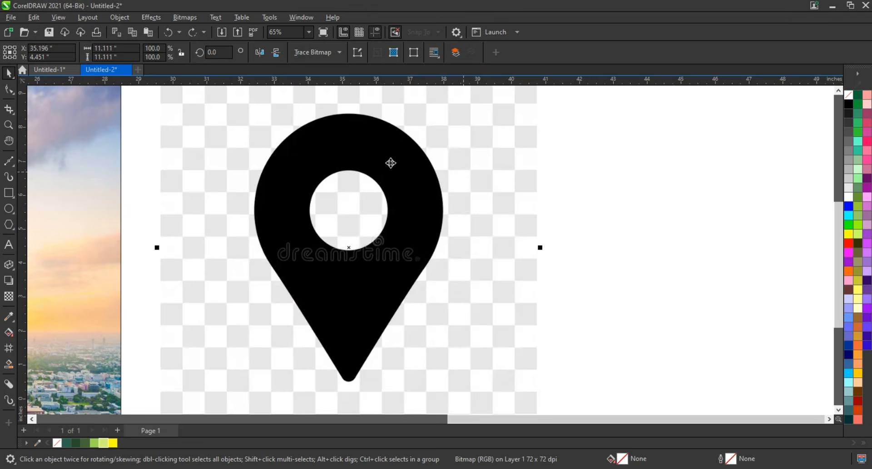
drag(253, 114, 369, 299)
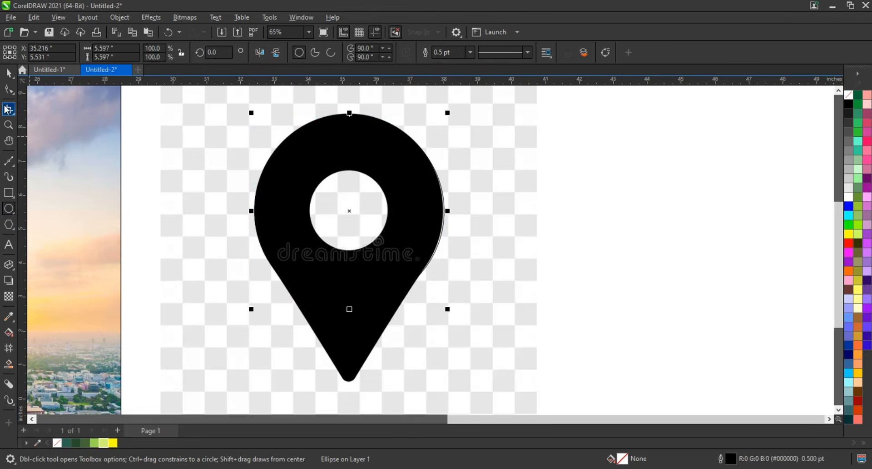
click(9, 73)
Give the circle a red 3.0 pt outline and make a concentric copy about 2.19 in wide over the pin's hole
right_click(849, 244)
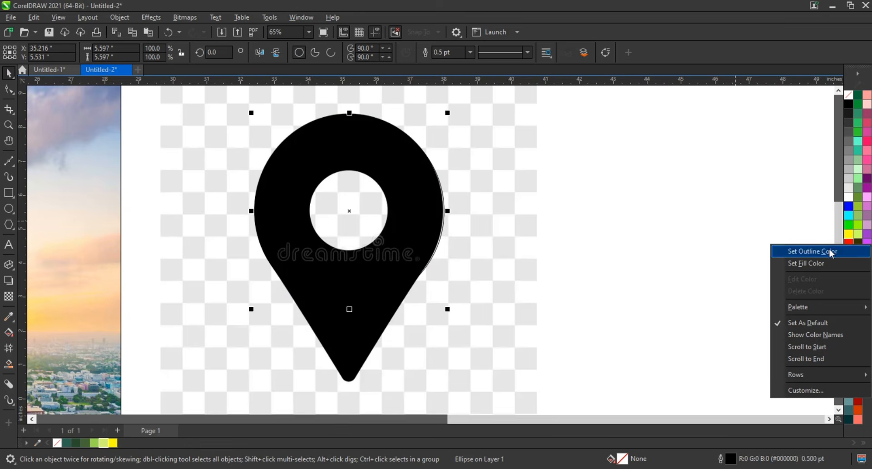
click(833, 252)
click(471, 52)
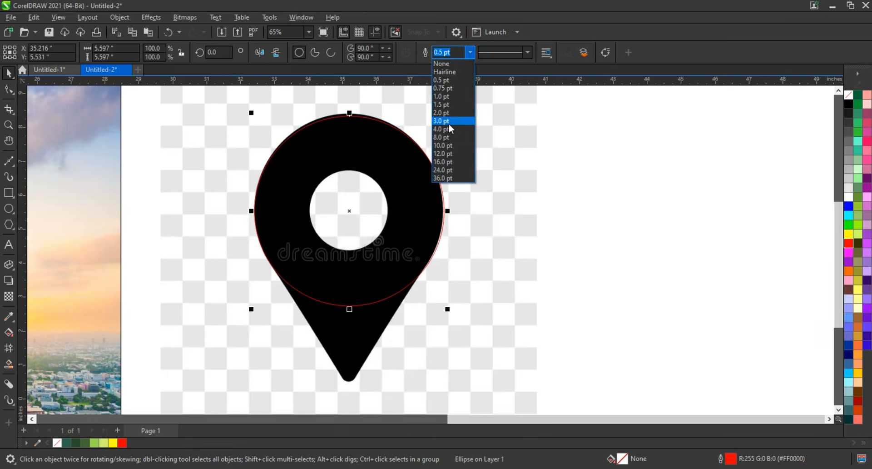
click(449, 123)
drag(448, 311, 390, 273)
click(656, 273)
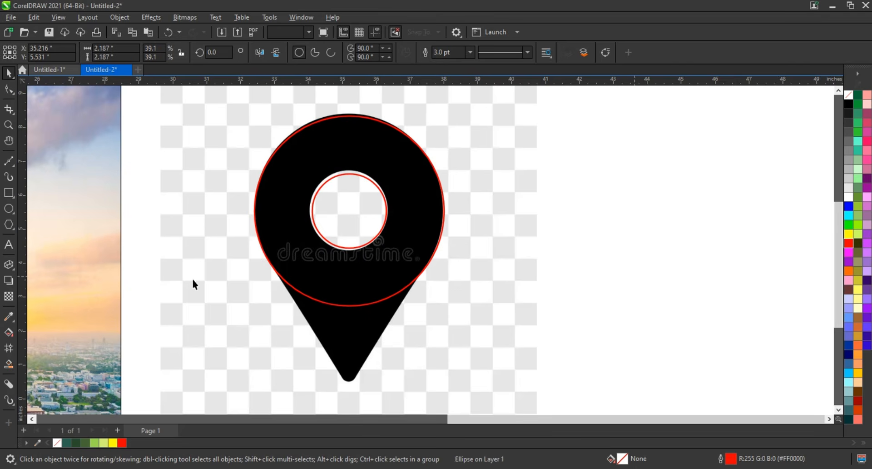
Draw a square about 4.375 in wide beside the pin and round its corners to about 0.225 in
click(8, 193)
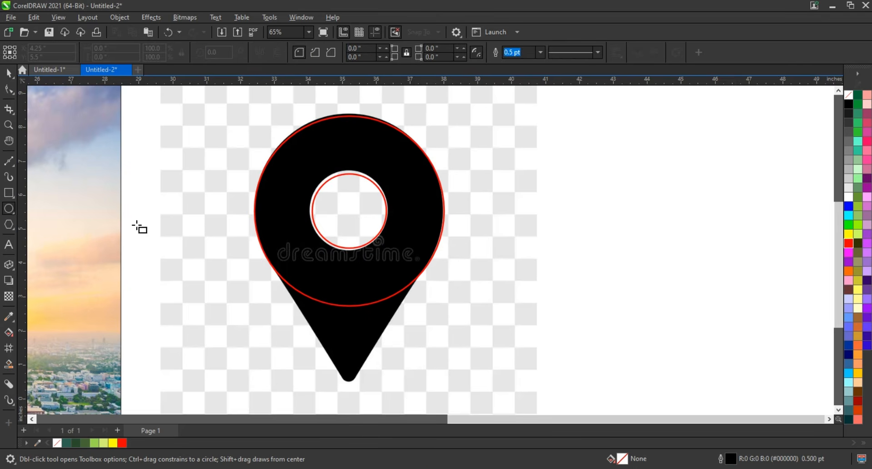
drag(119, 180, 259, 330)
key(F10)
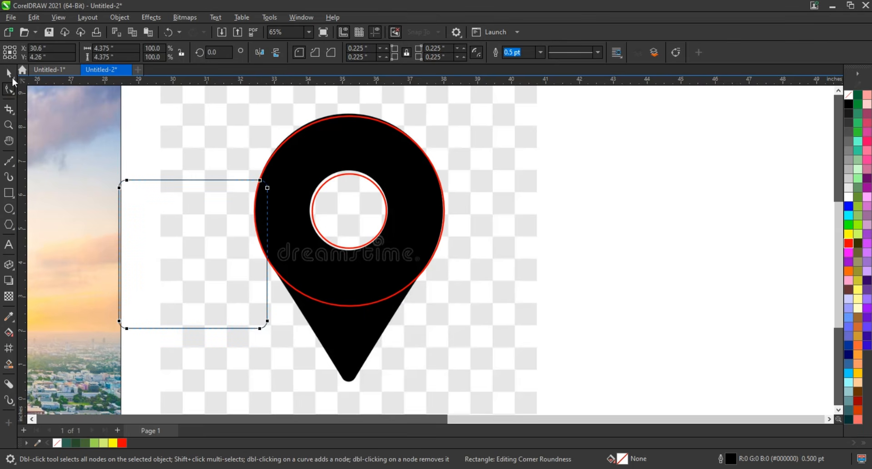
Rotate the rounded square to 315 degrees so it forms a diamond, and give it a red 3.0 pt outline
click(8, 72)
click(194, 237)
drag(273, 181, 270, 264)
right_click(856, 247)
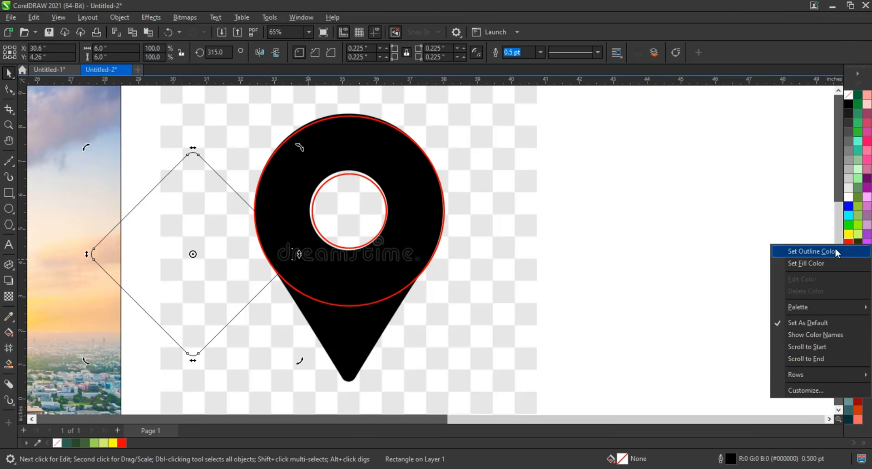
click(837, 252)
click(540, 52)
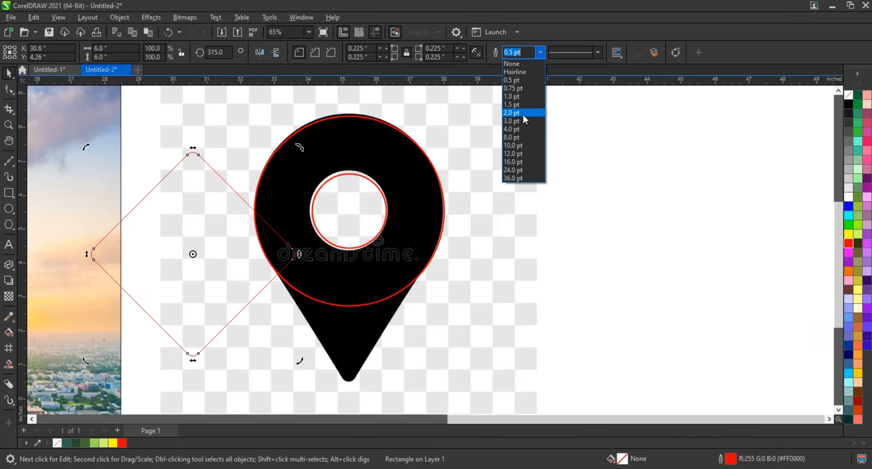
click(518, 122)
Centre the diamond horizontally on the pin, then narrow and lengthen it symmetrically so its lower sides follow the pin's tapered tip
key(p)
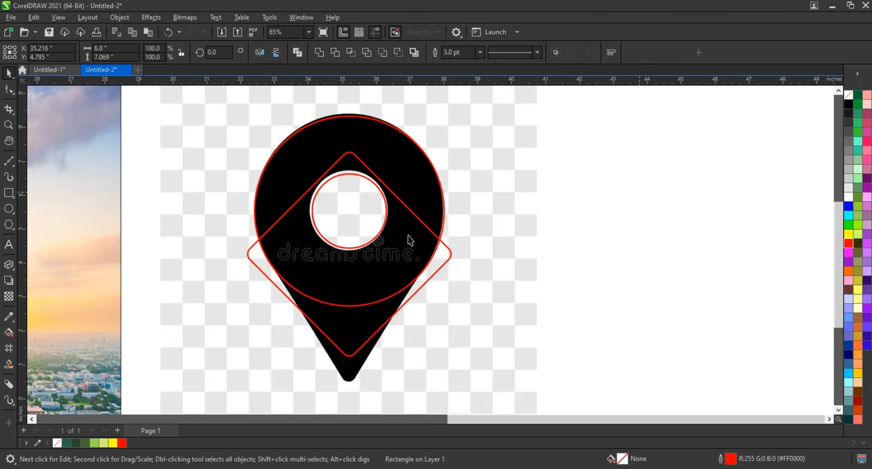
drag(452, 254, 437, 260)
drag(348, 359, 345, 381)
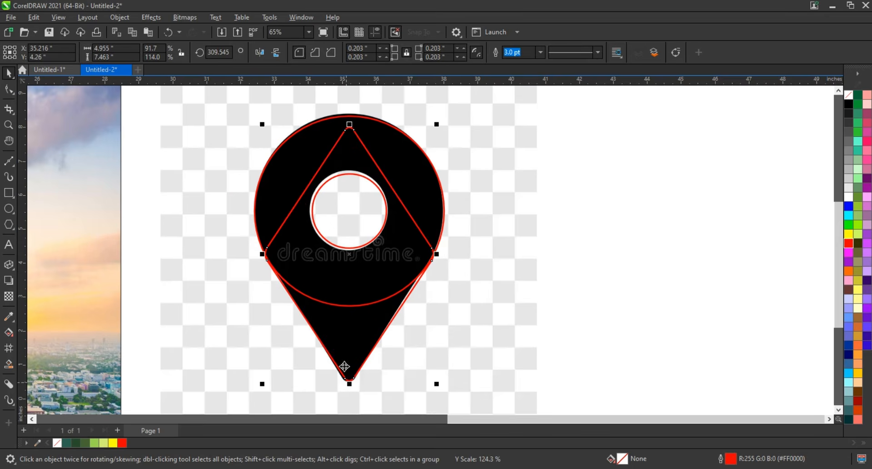
click(706, 269)
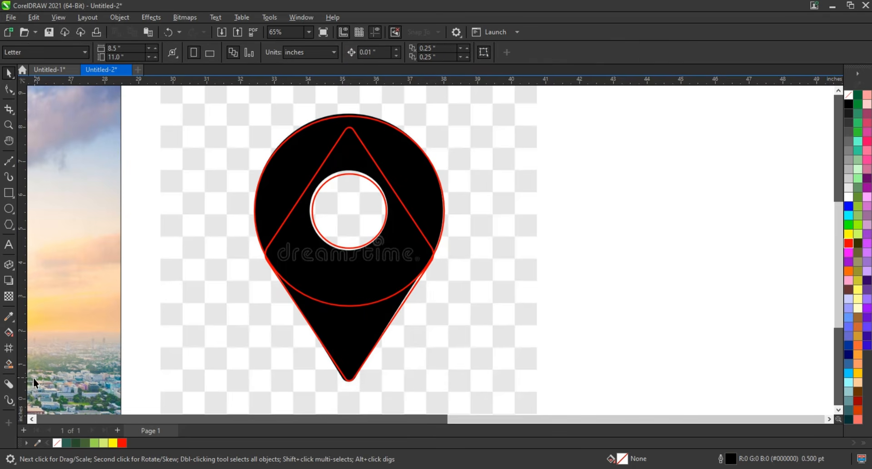
Smart Fill the pin's tapered tip, the middle area and the rest of the head in blue, leaving the hole empty
click(9, 364)
click(359, 329)
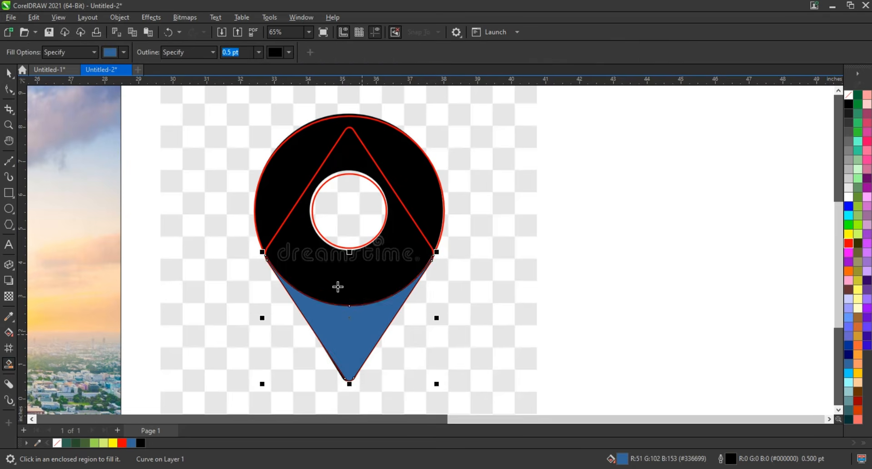
click(331, 268)
click(291, 172)
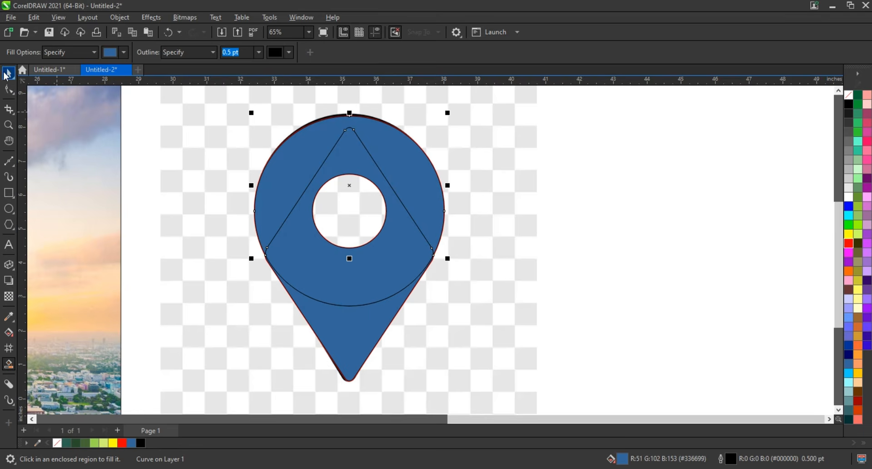
Weld the three blue-filled pieces into one pin shape and move it to the empty area beside the reference image
key(space)
shift+click(298, 273)
shift+click(332, 333)
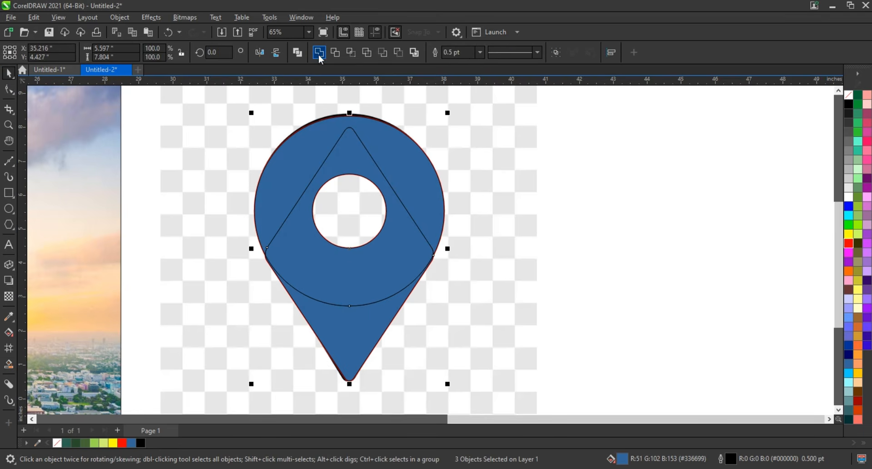
click(320, 53)
drag(392, 251, 707, 255)
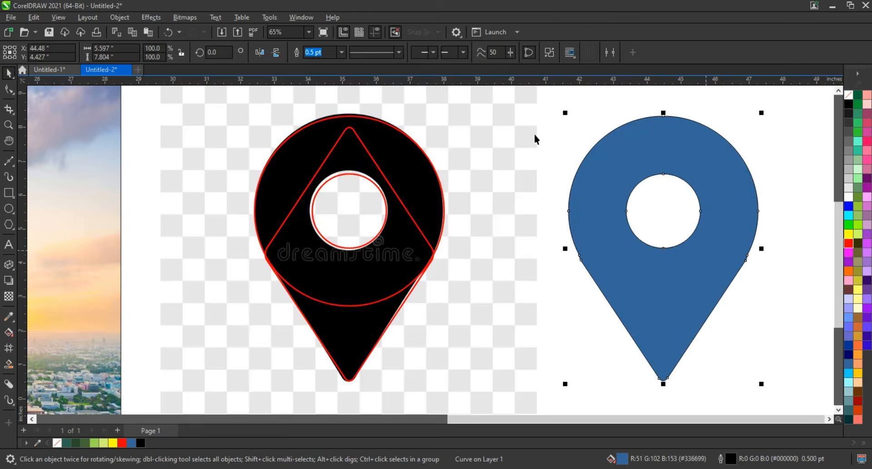
Delete the red construction outlines and the black reference pin image
drag(562, 105, 251, 393)
key(Delete)
click(652, 298)
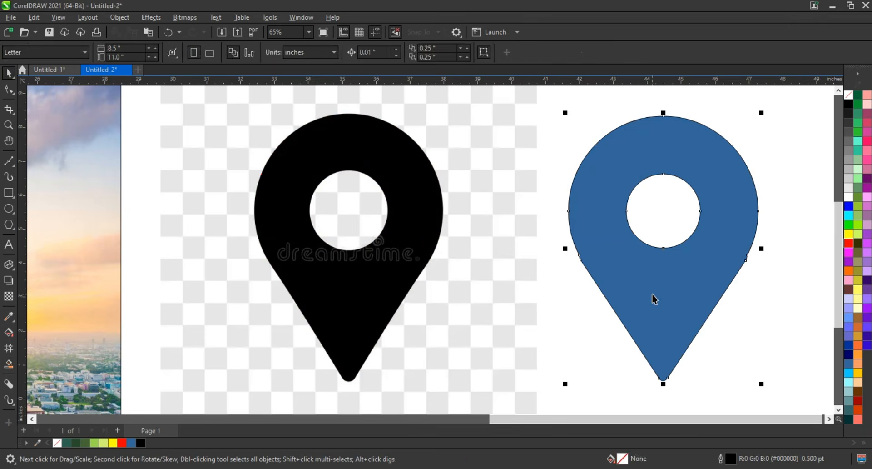
click(282, 224)
key(Delete)
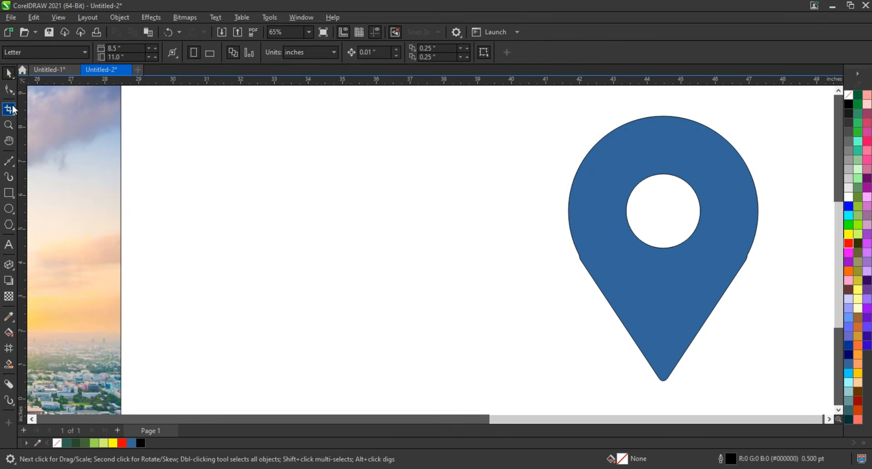
Delete the extra nodes where the blue pin's round head meets its tapered sides to smooth the outline
key(F10)
click(621, 288)
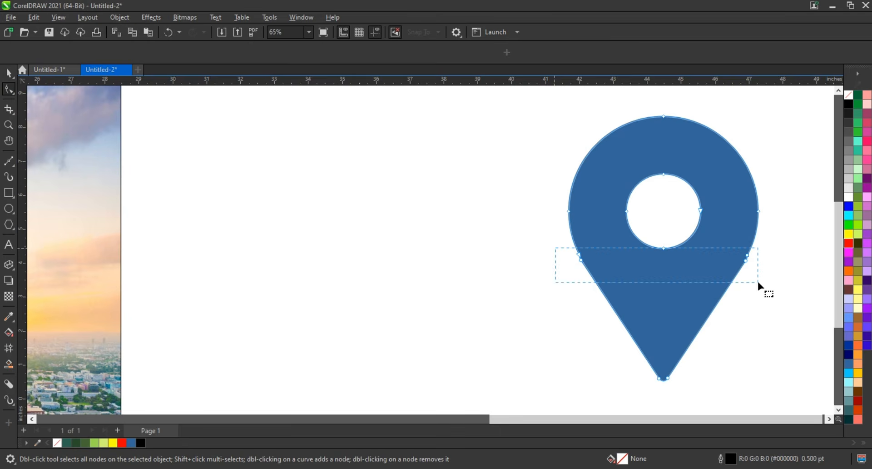
drag(759, 284, 758, 300)
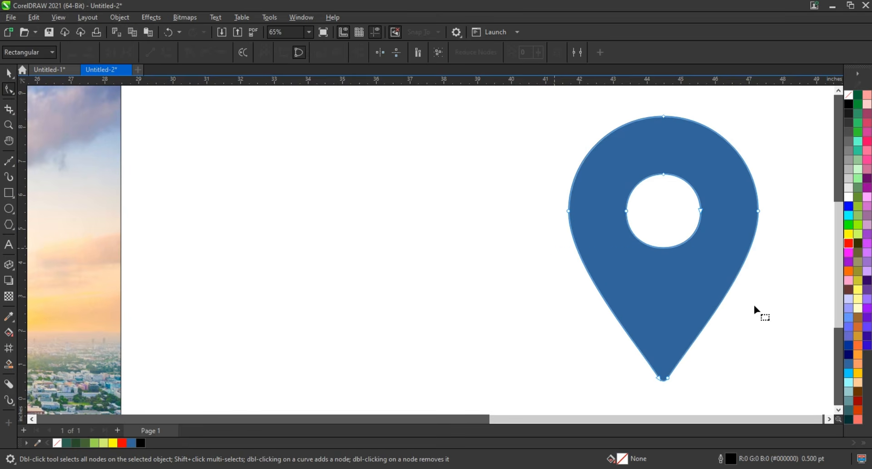
click(8, 73)
click(428, 280)
Remove the pin's fill, move it onto the poster and centre it horizontally on the background
click(696, 286)
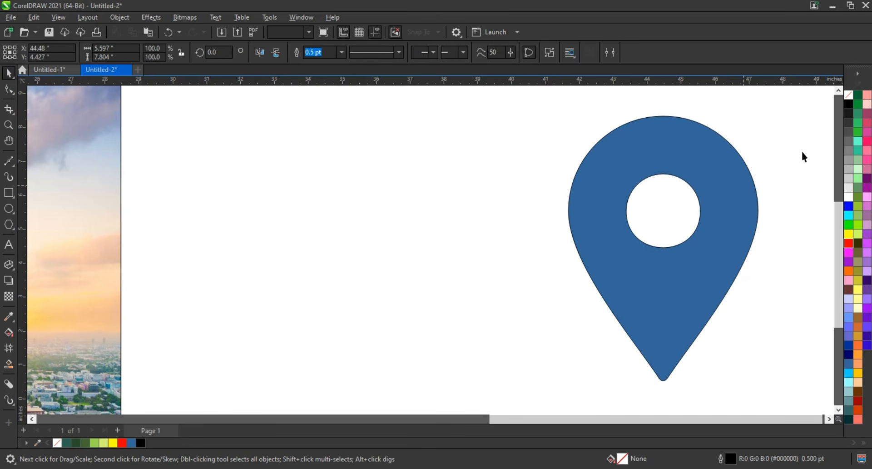
click(849, 96)
scroll(563, 271, down, 2)
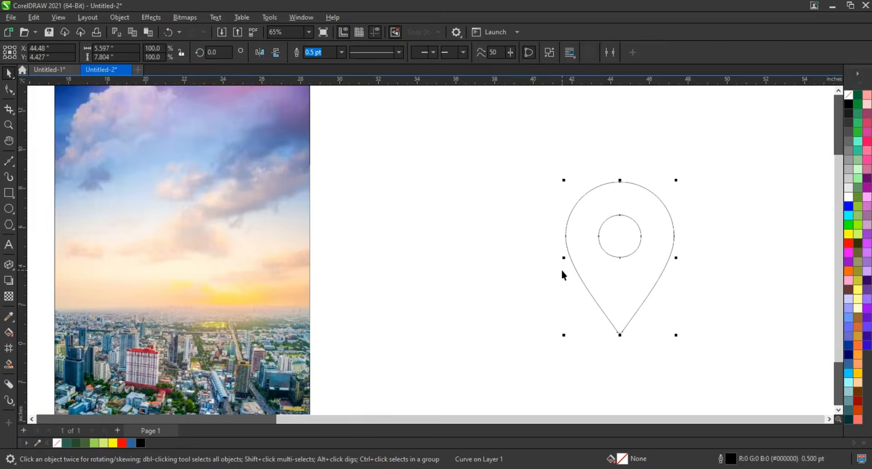
drag(577, 252, 285, 246)
shift+click(350, 269)
key(c)
key(Escape)
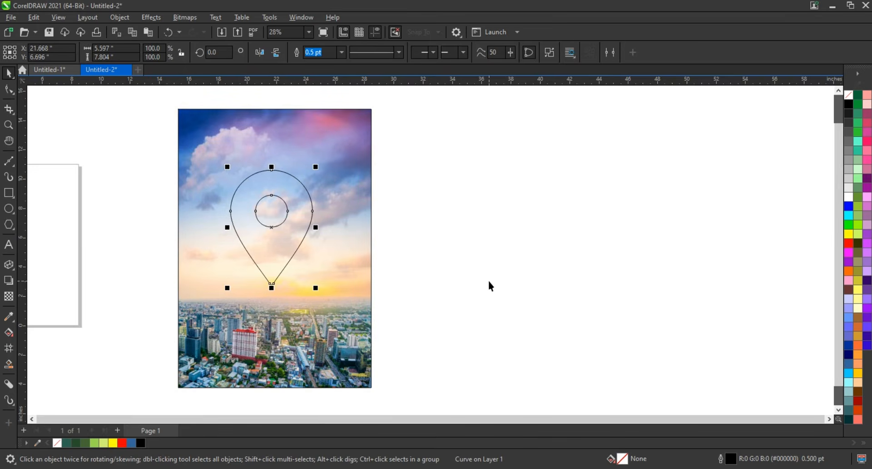
Break the pin curve apart so the outer outline and the inner circle are separate objects
click(489, 281)
click(8, 125)
drag(205, 144, 441, 345)
key(space)
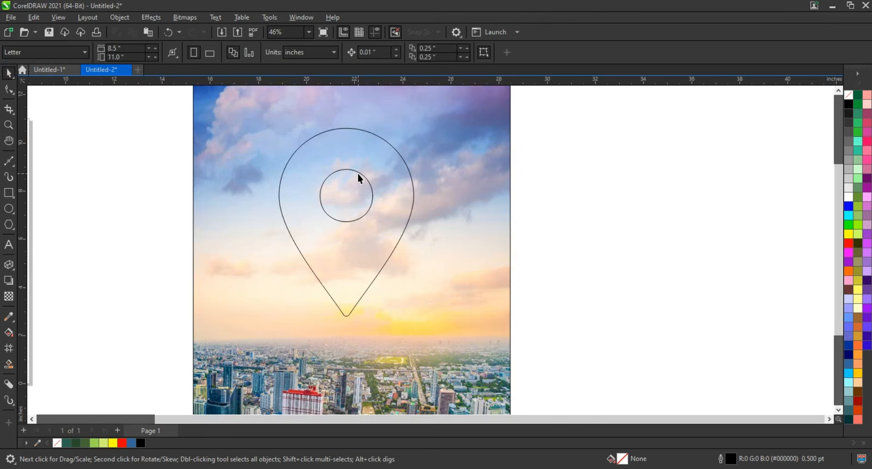
click(358, 173)
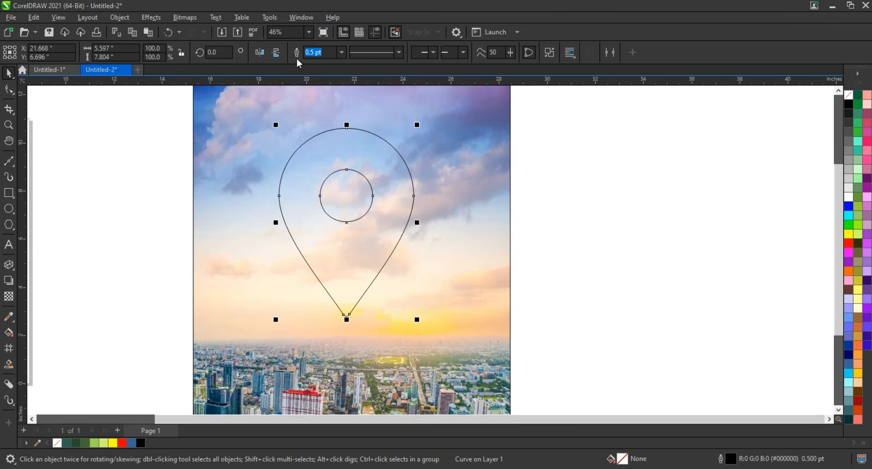
key(ctrl+k)
click(591, 180)
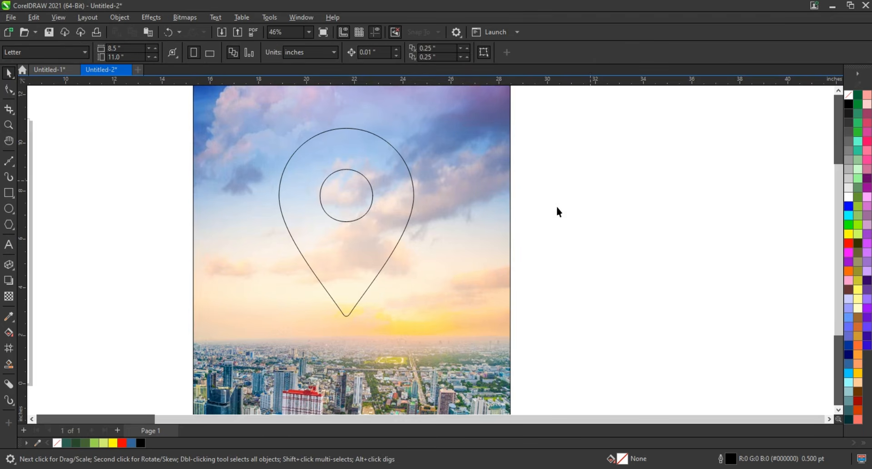
Place a 40% copy of the pin's outer outline over the inner circle and delete that circle
click(404, 240)
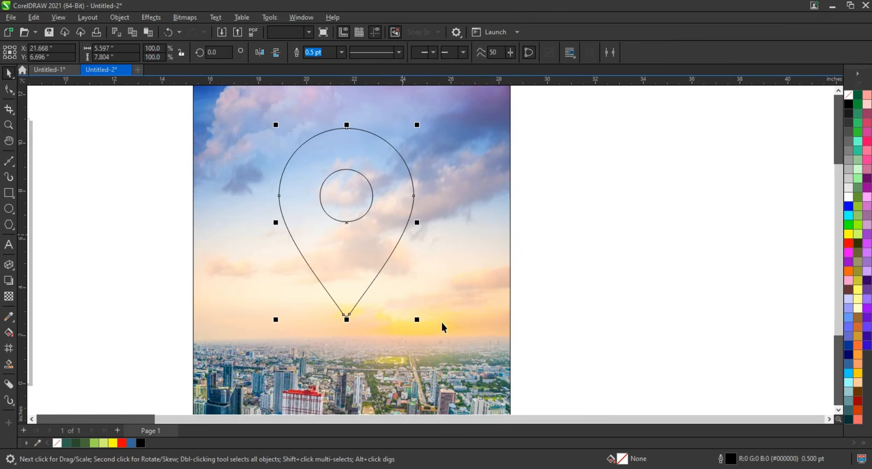
drag(415, 318, 376, 309)
drag(352, 230, 348, 210)
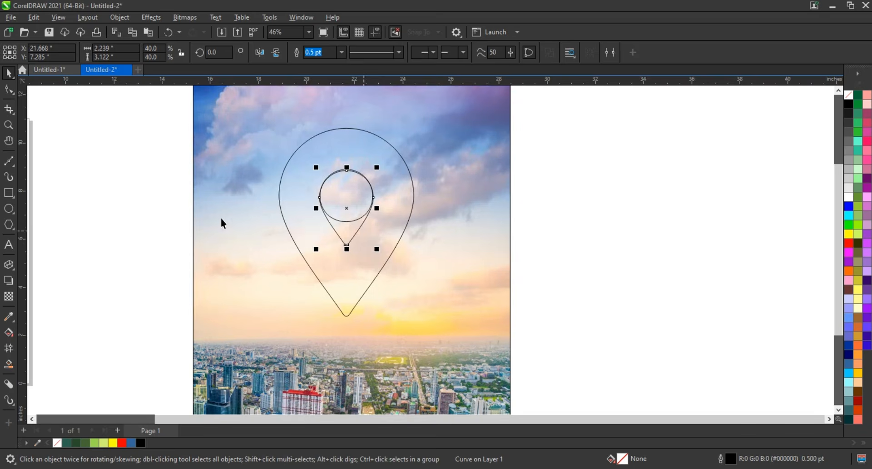
drag(151, 149, 413, 225)
key(Delete)
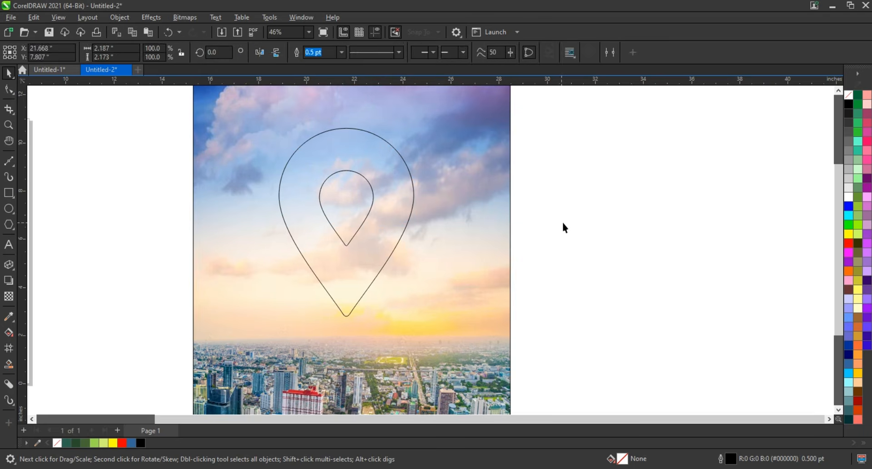
Shrink the inner drop shape about its centre and combine it with the outer pin outline into one curve
click(346, 245)
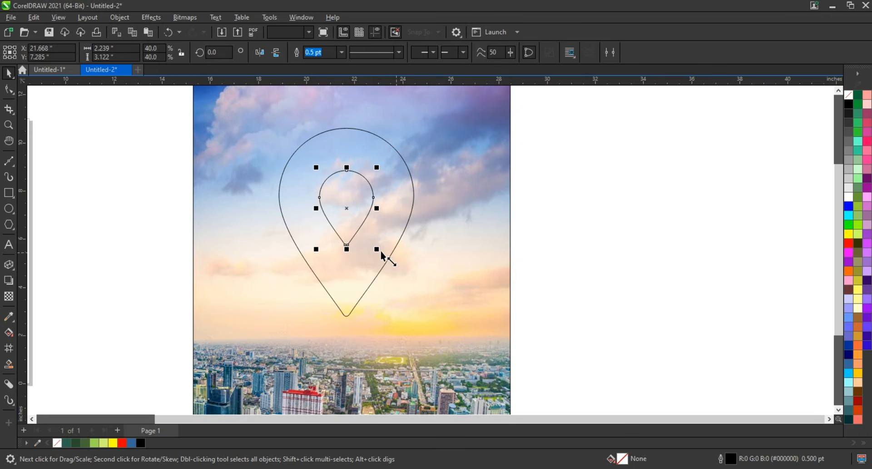
drag(378, 251, 376, 263)
click(389, 276)
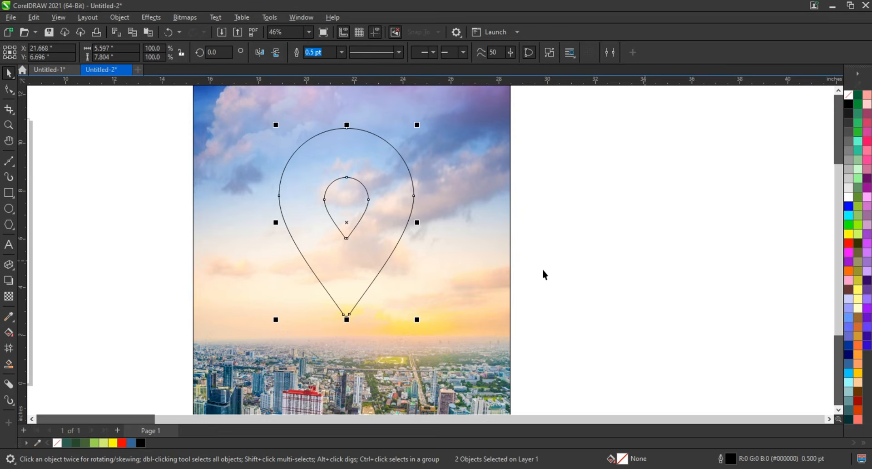
Add a perspective drop shadow from the pin's top down to its tip and set its feather direction to Outside
key(shift+F2)
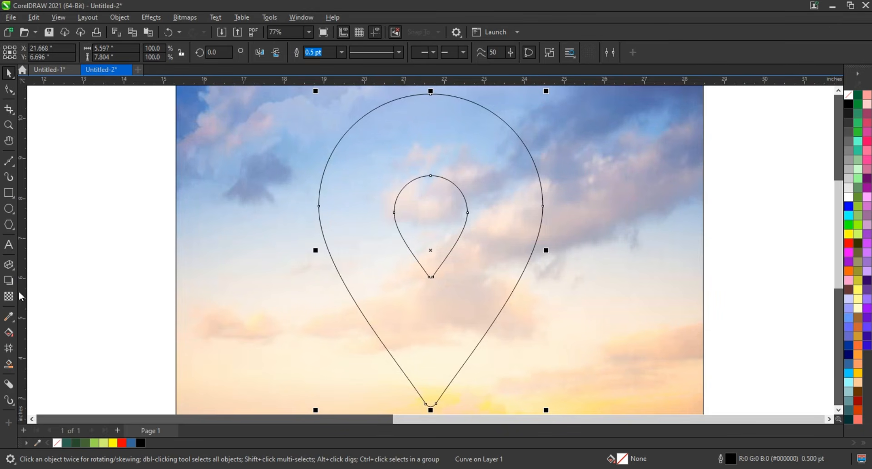
click(10, 281)
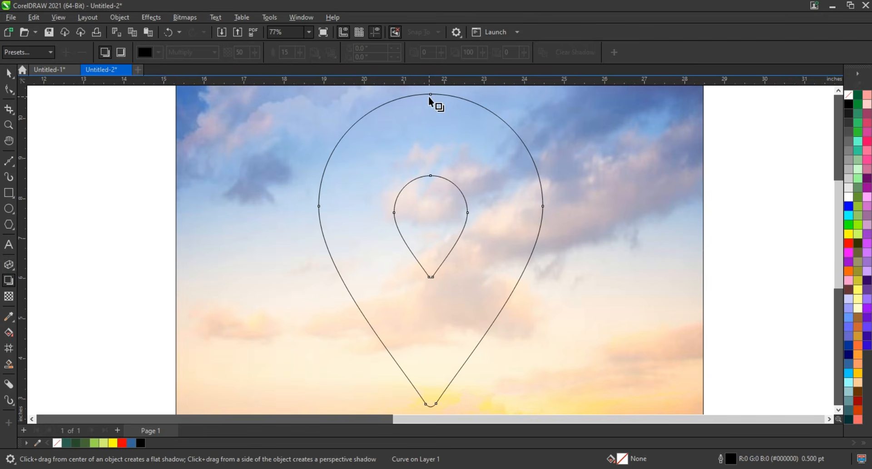
drag(430, 94, 431, 408)
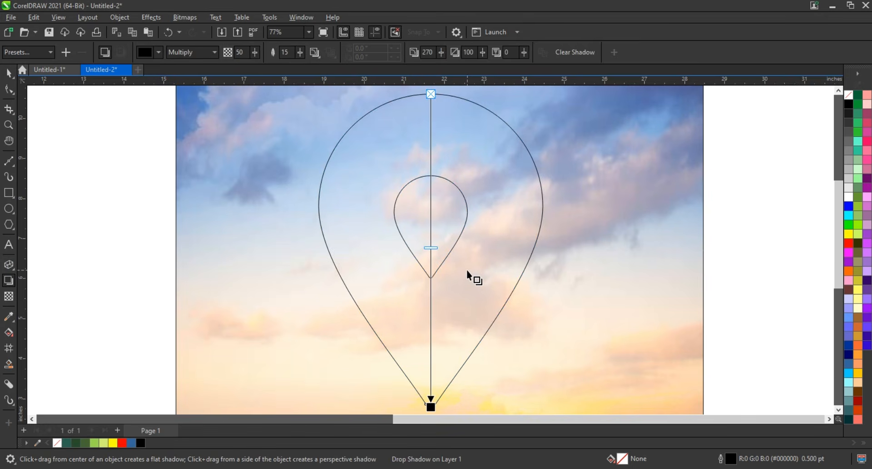
click(315, 52)
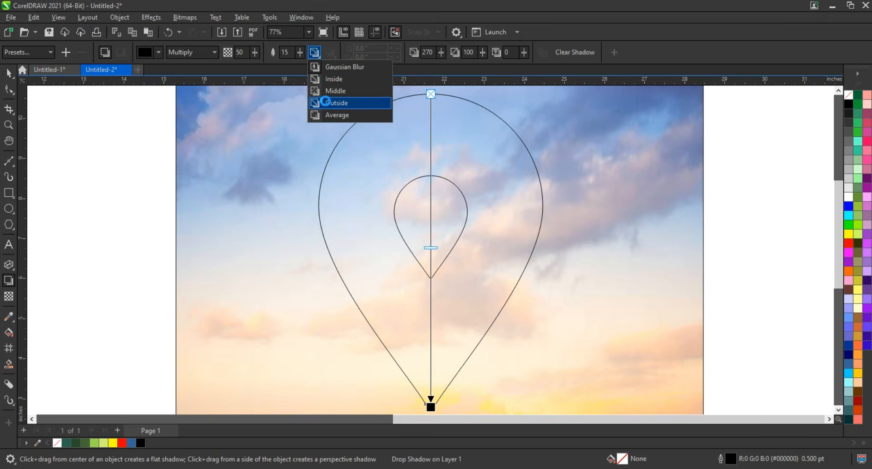
click(334, 102)
Set the pin shadow's merge mode to Normal, keep its colour black and raise its opacity to 64
click(203, 56)
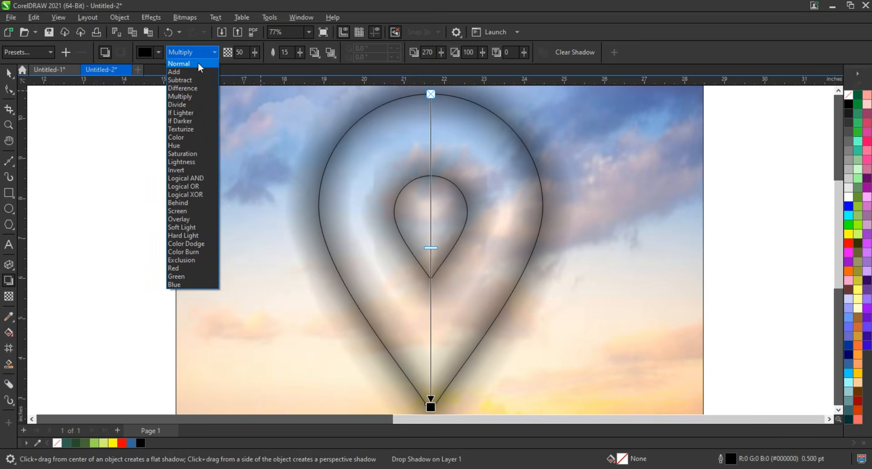
click(198, 62)
click(155, 55)
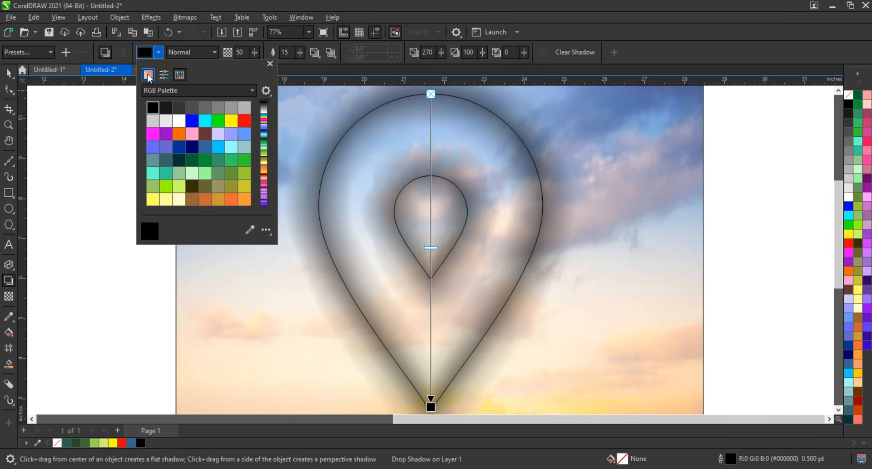
click(148, 75)
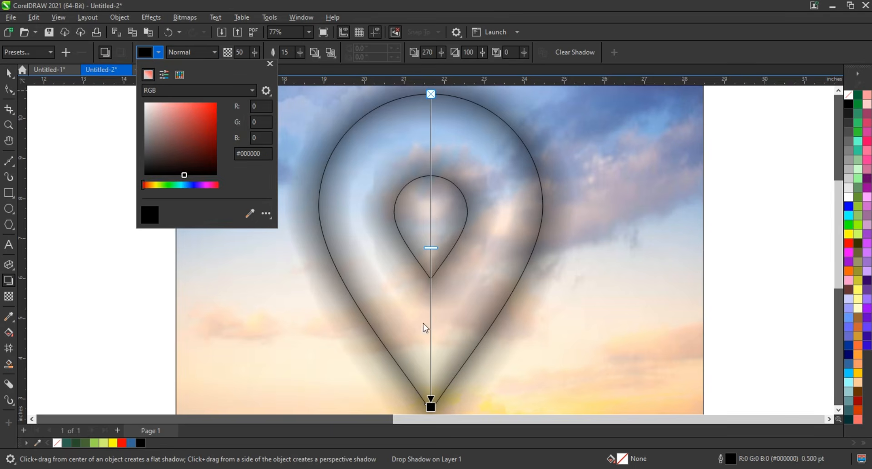
click(423, 324)
drag(431, 248, 431, 298)
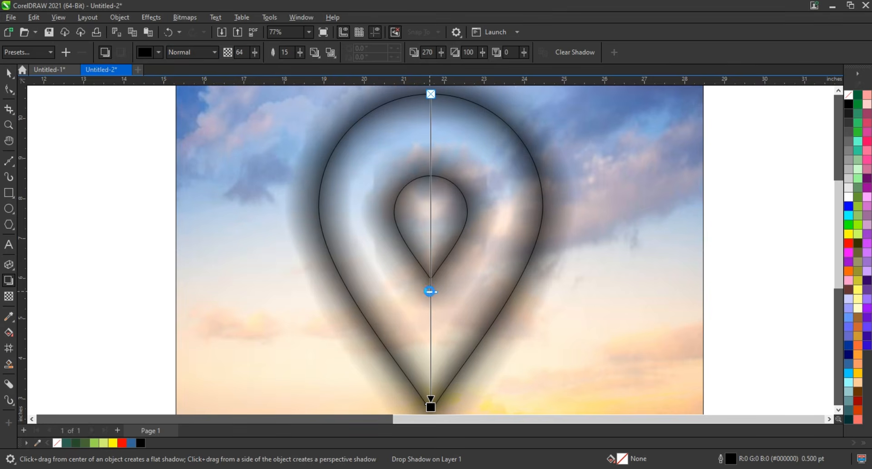
Break the drop shadow apart from the pin outline and select the separate shadow
click(8, 76)
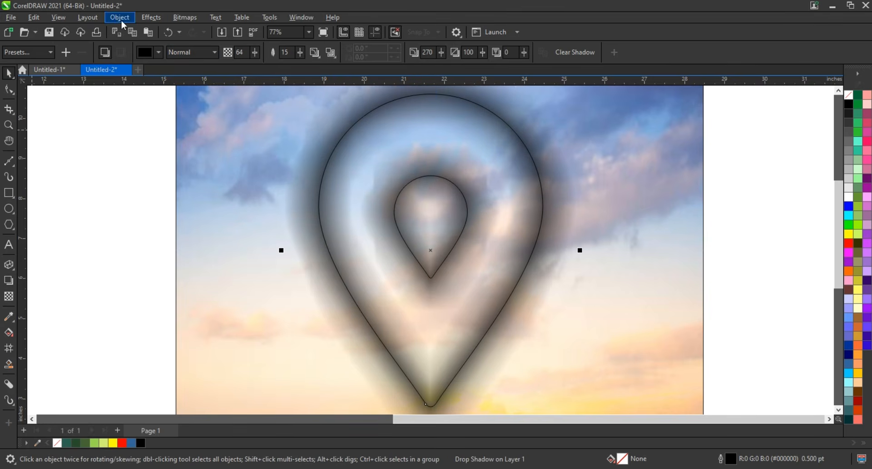
click(120, 17)
click(146, 270)
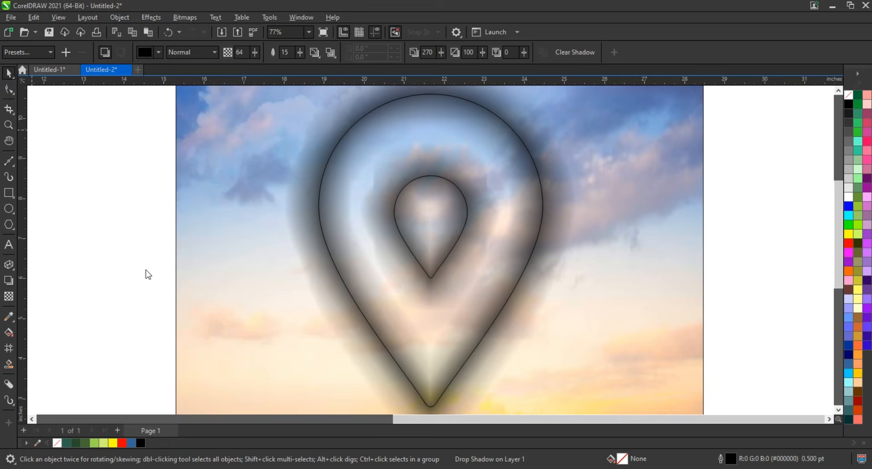
click(567, 230)
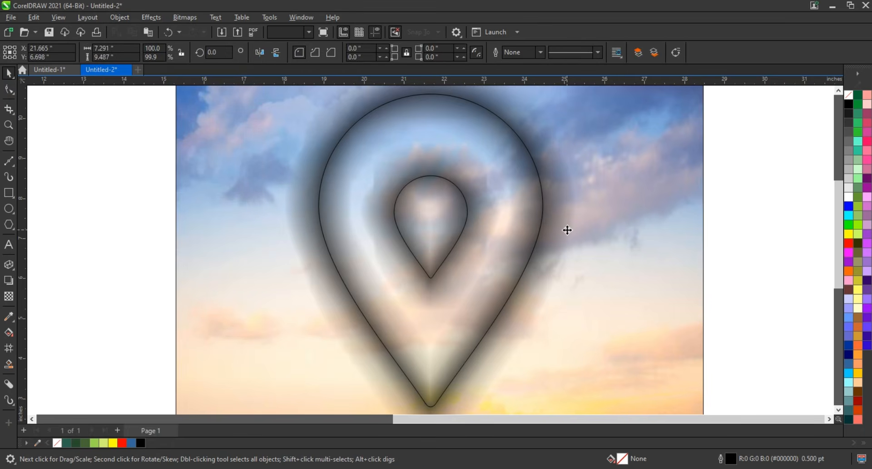
PowerClip the separated drop shadow inside the combined pin outline
key(shift+Page_Down)
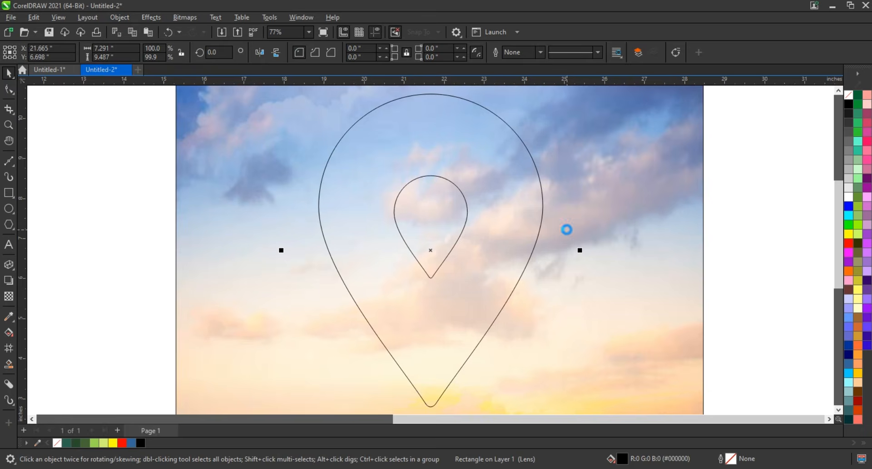
right_click(567, 229)
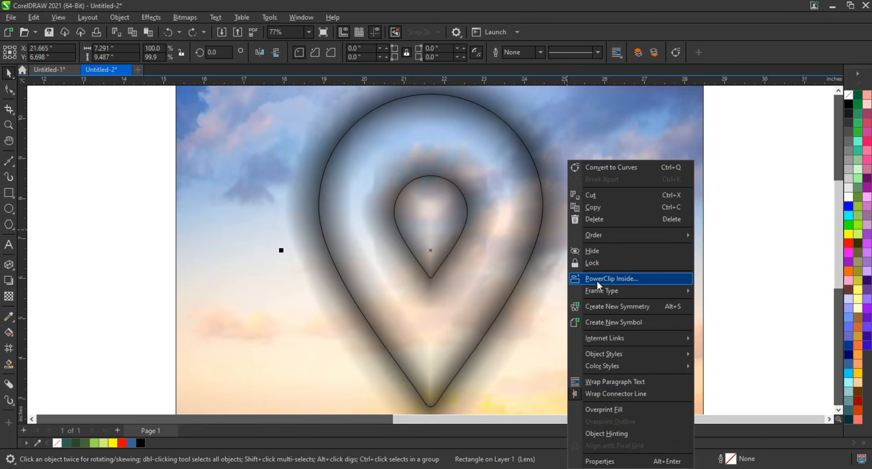
click(600, 278)
click(446, 181)
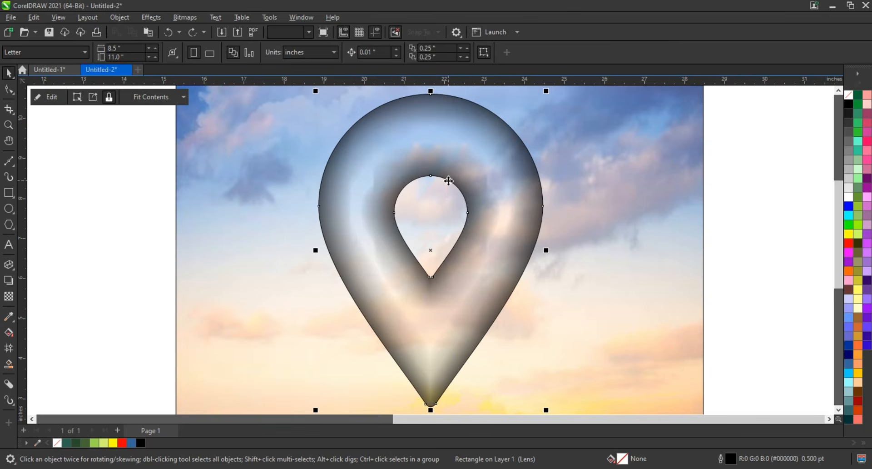
Give the pin a dark green (#2B624D) fill without an outline and centre it horizontally on the poster
click(66, 443)
right_click(849, 95)
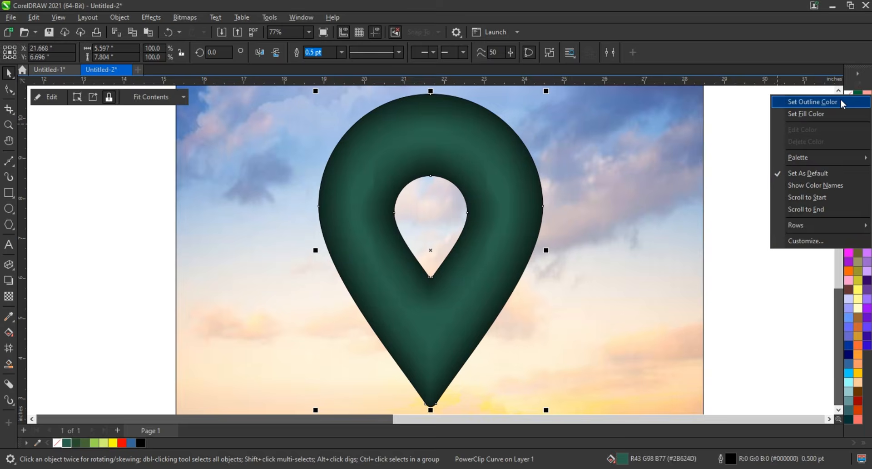
click(844, 102)
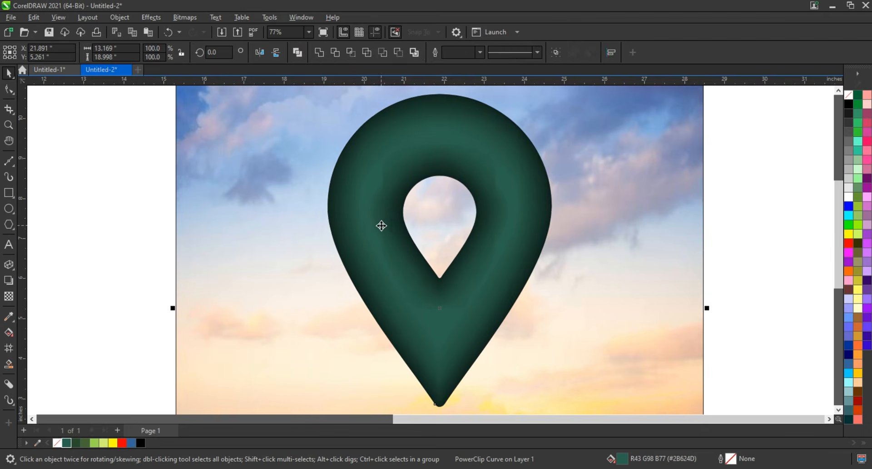
scroll(381, 225, down, 1)
click(234, 234)
scroll(234, 231, down, 1)
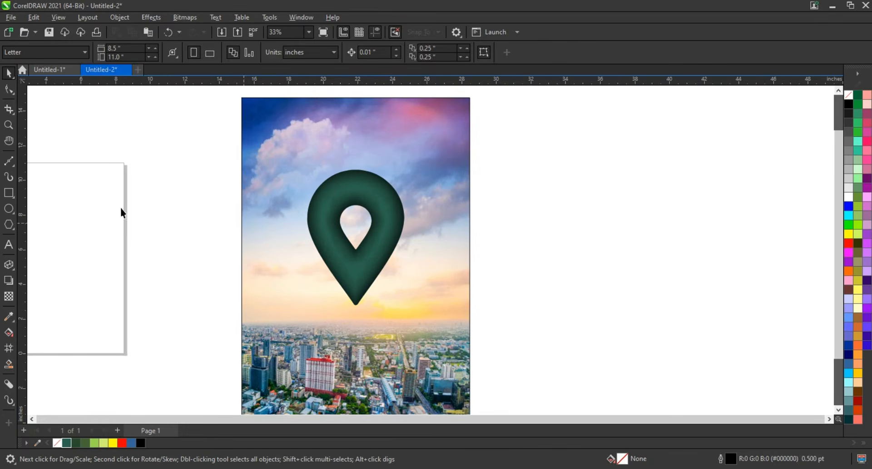
Place a copy of the green pin beside the original, level with it and overlapping the poster's right edge
click(4, 129)
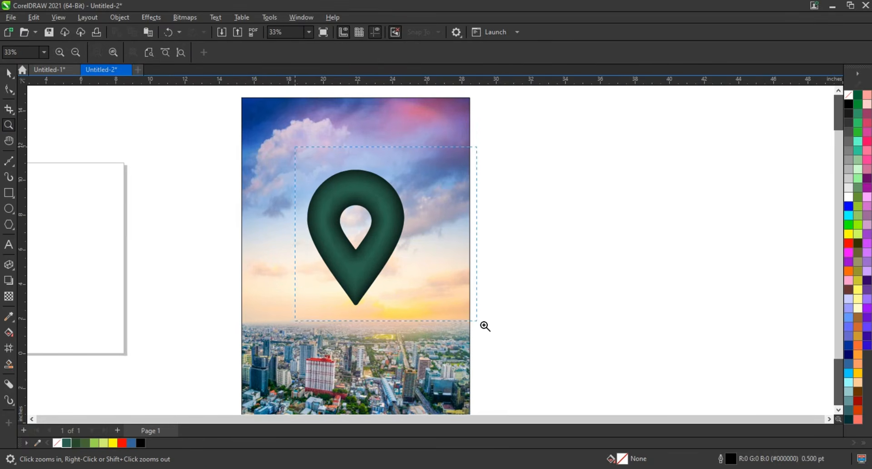
drag(490, 327, 489, 327)
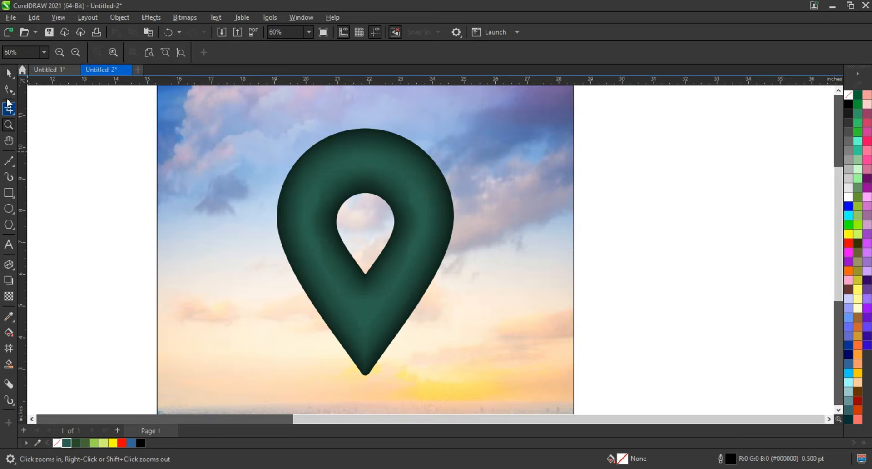
key(space)
drag(384, 185, 613, 200)
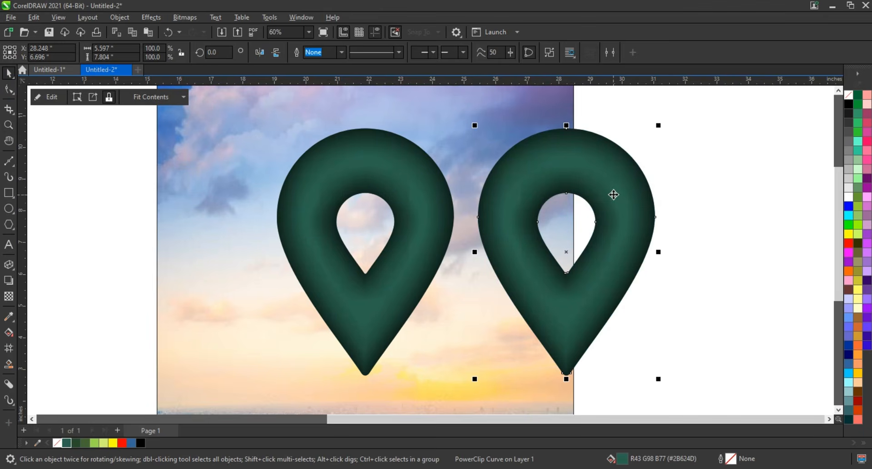
Extract the shadow from the duplicate pin's PowerClip and delete it
right_click(614, 194)
click(619, 133)
click(629, 167)
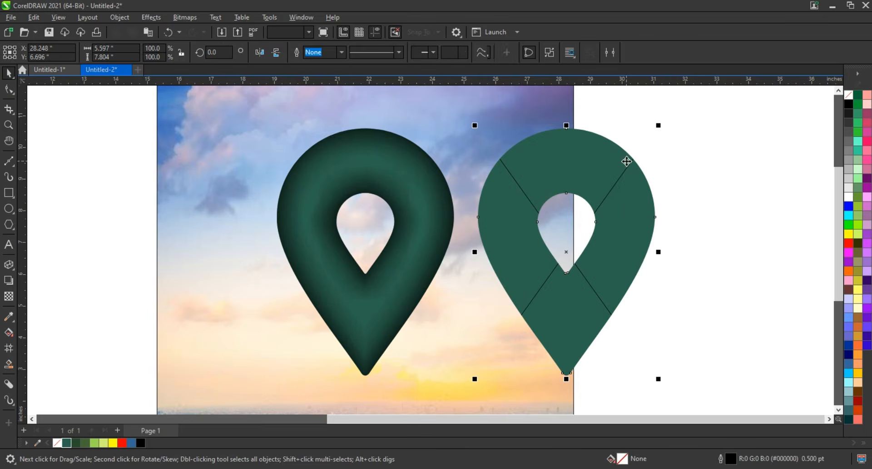
Reduce the duplicate pin to a black outline without fill and set its frame type to None
click(851, 101)
right_click(849, 104)
click(841, 115)
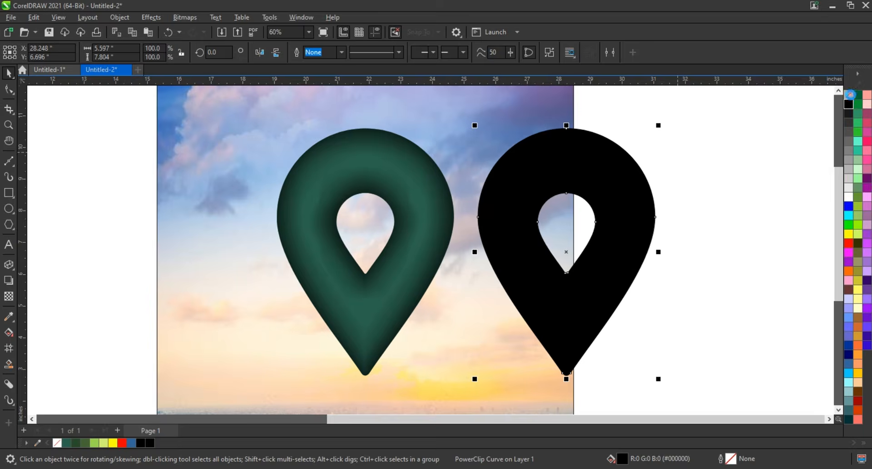
click(849, 95)
right_click(568, 163)
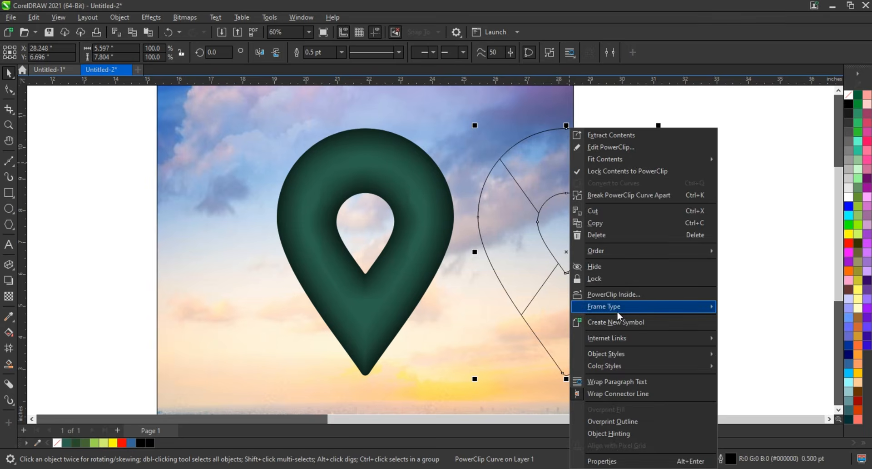
mouse_move(699, 306)
click(752, 335)
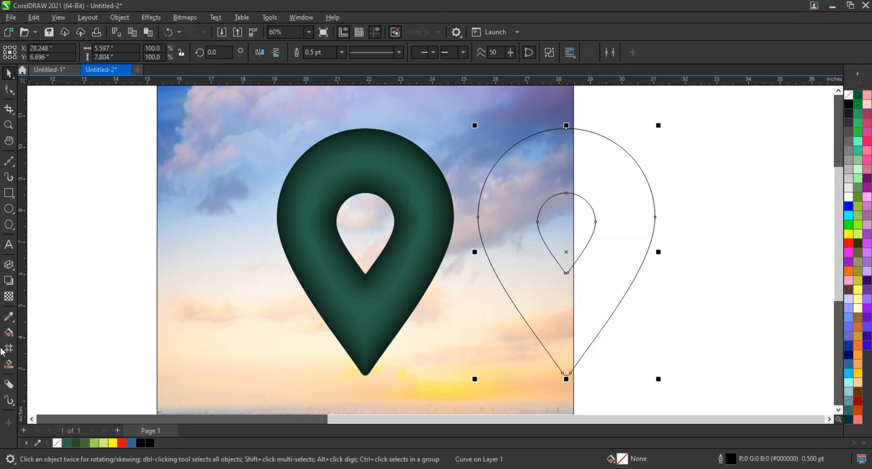
Add an inside contour to the outlined pin with 2 steps and a 0.382" offset
click(16, 272)
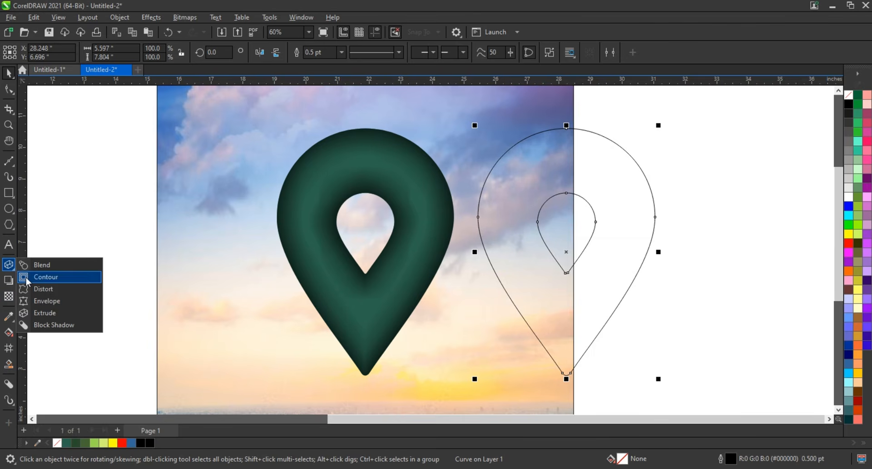
click(41, 277)
drag(568, 130, 568, 147)
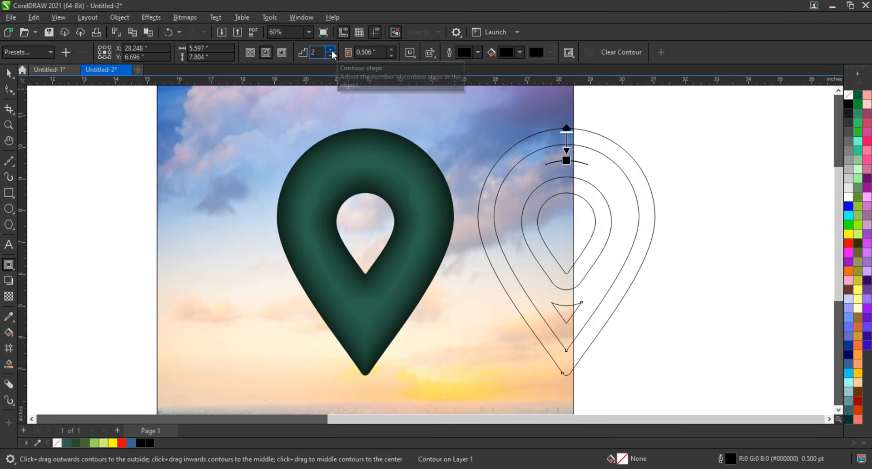
mouse_move(567, 160)
mouse_down()
mouse_move(569, 169)
mouse_move(572, 156)
mouse_up()
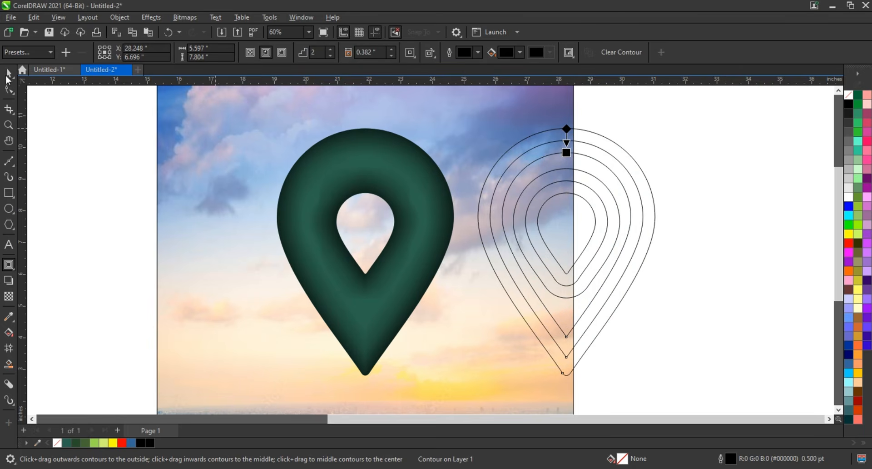
Break the contour apart and delete the original pin outline around it
click(8, 74)
click(119, 17)
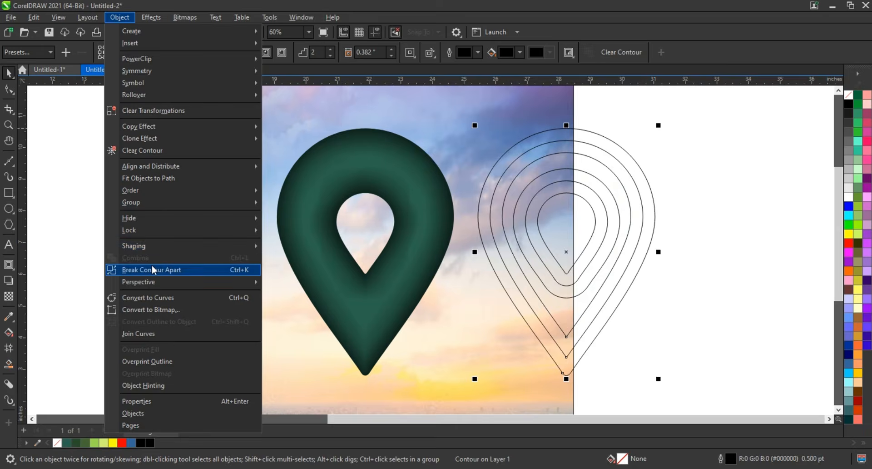
click(154, 270)
click(589, 143)
click(597, 135)
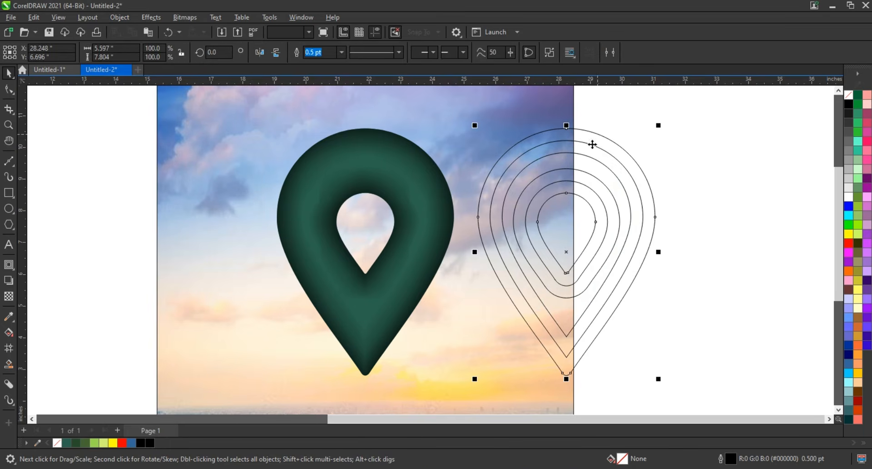
key(Delete)
Ungroup the remaining contour lines and break the larger contour curve apart into its outer and inner shapes
click(590, 143)
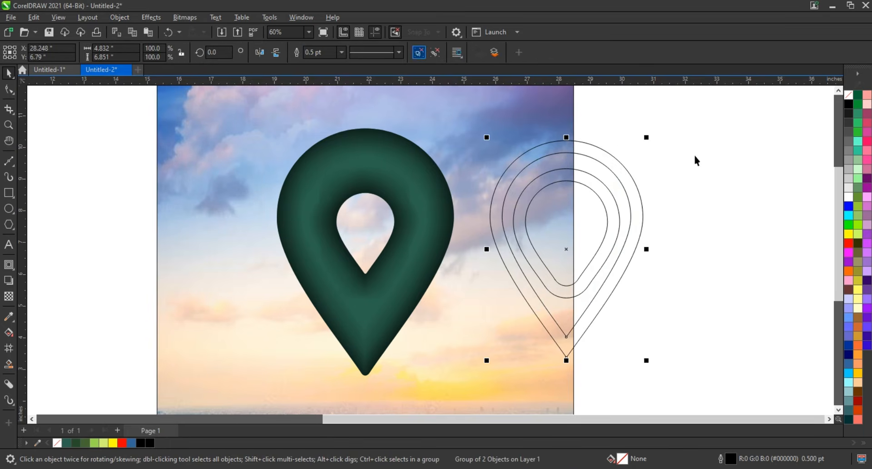
key(ctrl+l)
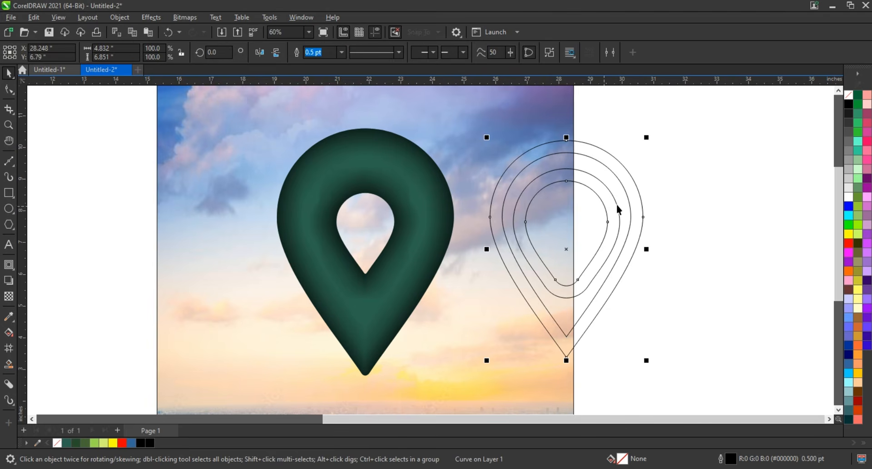
click(551, 53)
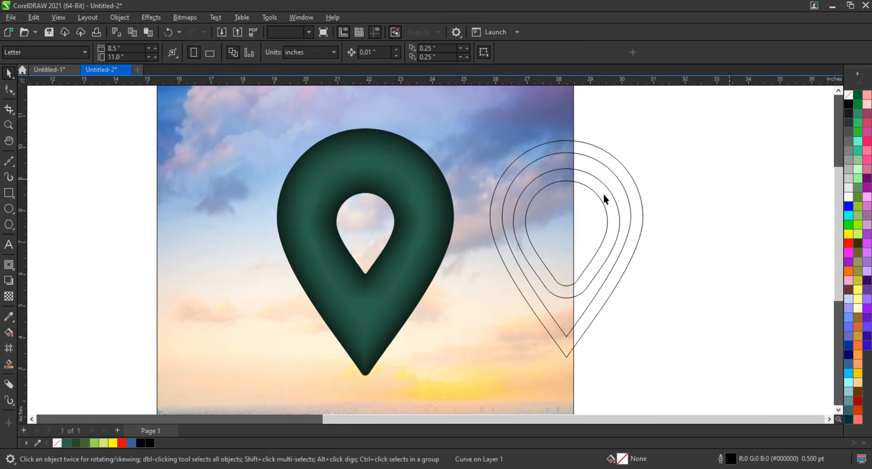
Fill the innermost drop yellow, the middle ring light green (#D4F077) and the outermost shape green (#98D850)
click(597, 194)
click(116, 443)
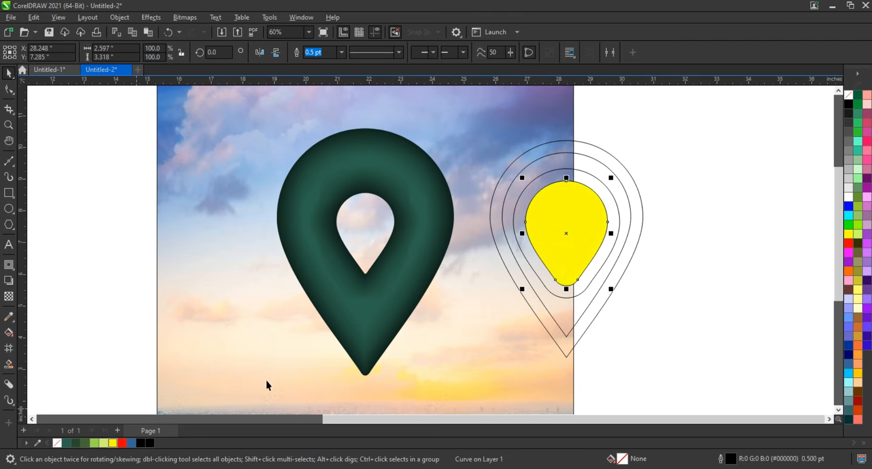
click(585, 171)
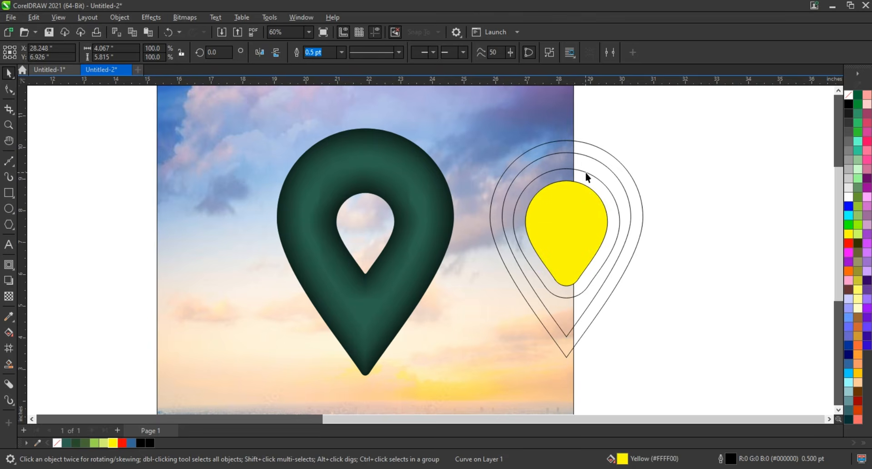
click(103, 443)
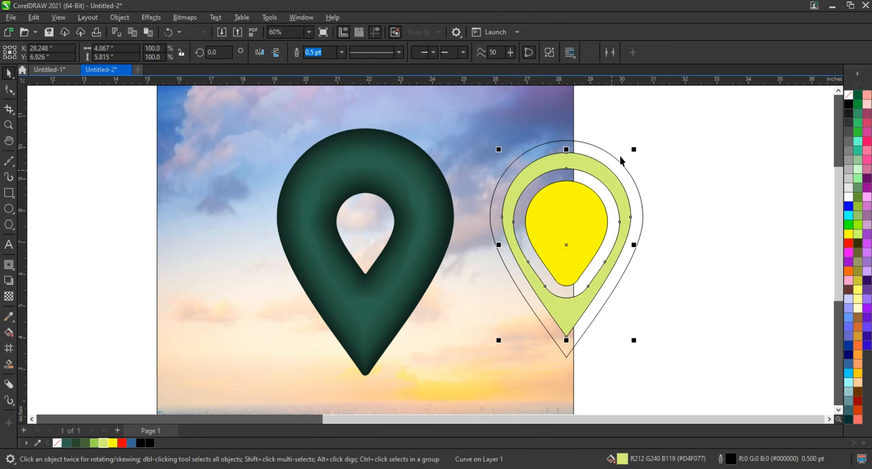
click(618, 162)
click(94, 443)
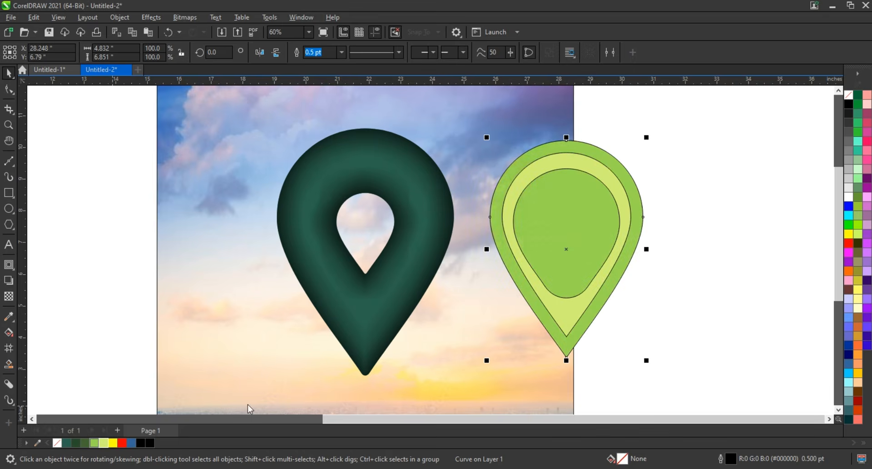
Move the outermost green shape behind the ring and yellow drop while keeping it above the background
key(shift+Page_Down)
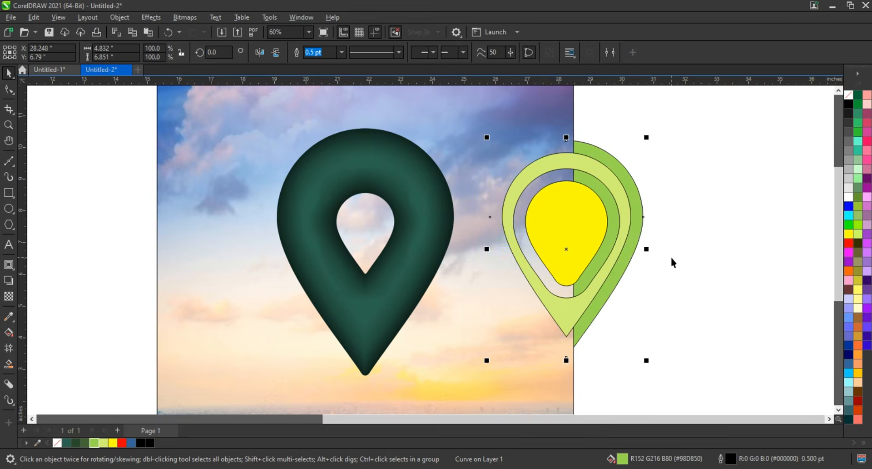
key(ctrl+Page_Up)
click(672, 262)
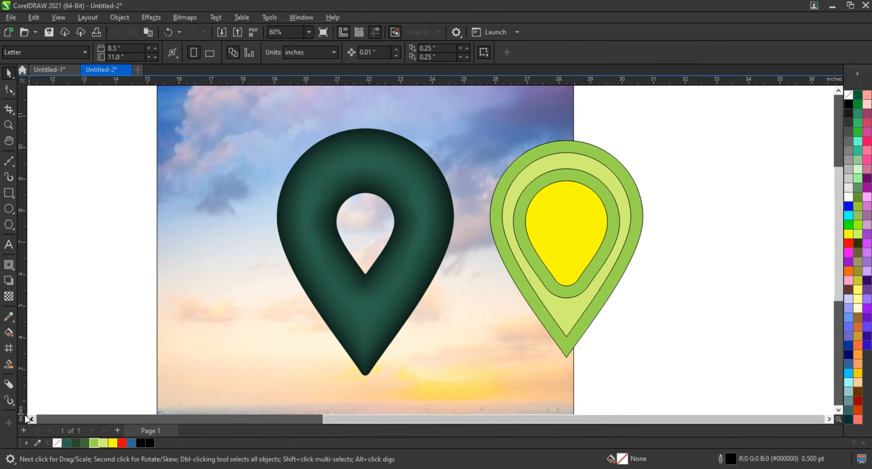
Smart-fill the gap around the yellow drop as a separate shape and colour it light green (#D4F077)
click(576, 295)
key(space)
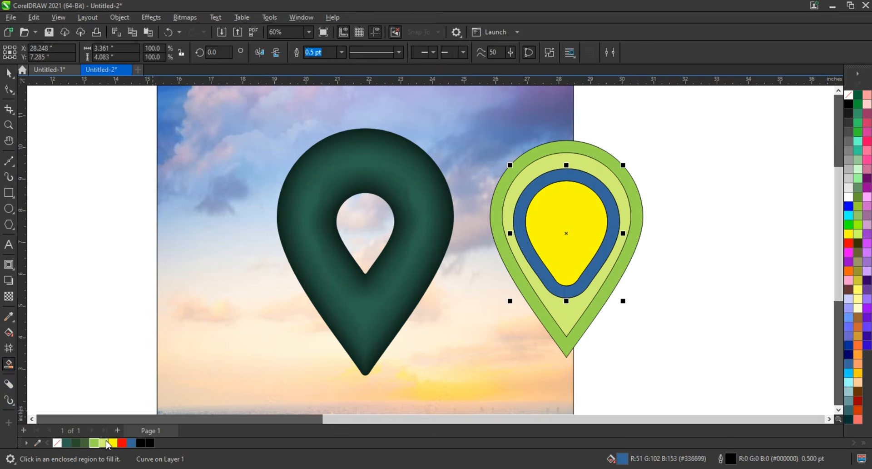
click(699, 331)
Recolour the middle ring green (#98D850) and the outermost shape dark olive green
click(576, 325)
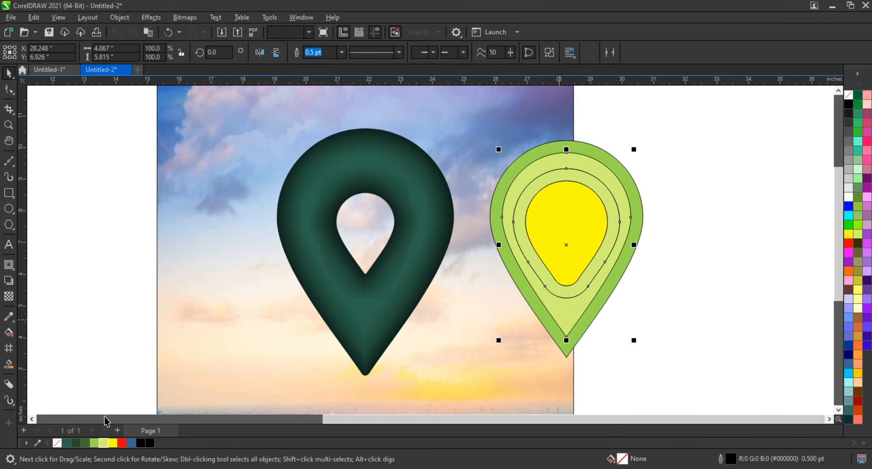
click(580, 344)
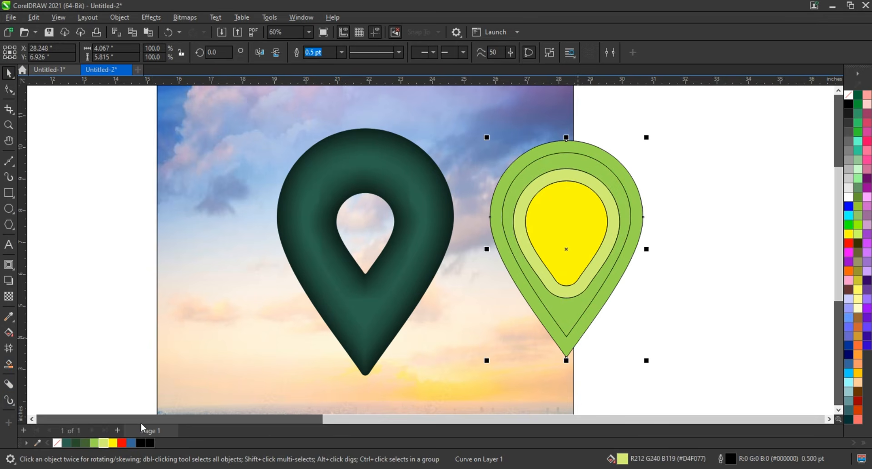
click(86, 442)
Remove the outlines from all four coloured shapes and position them centrally over the dark green pin
drag(691, 107, 484, 359)
right_click(849, 95)
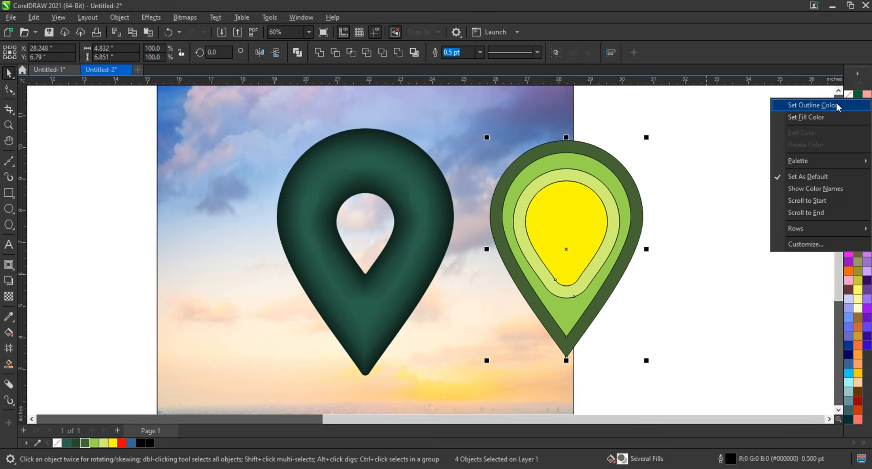
click(807, 103)
drag(624, 233, 423, 239)
Convert the four coloured shapes into one RGB bitmap at 300 dpi
click(180, 17)
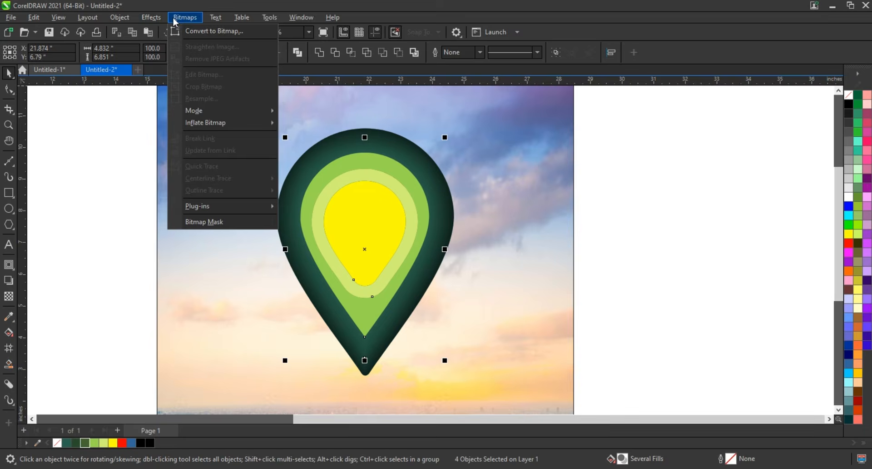
click(182, 29)
click(446, 299)
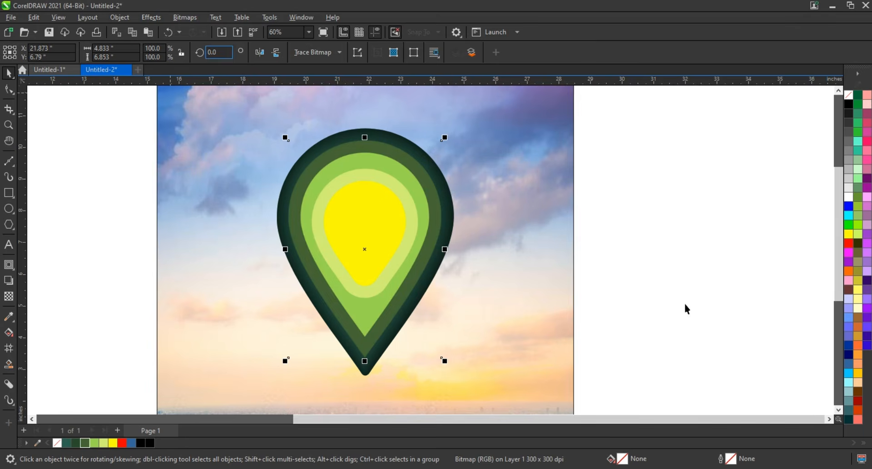
Apply a Gaussian blur with a 45-pixel radius to the bitmap of the coloured shapes
click(151, 17)
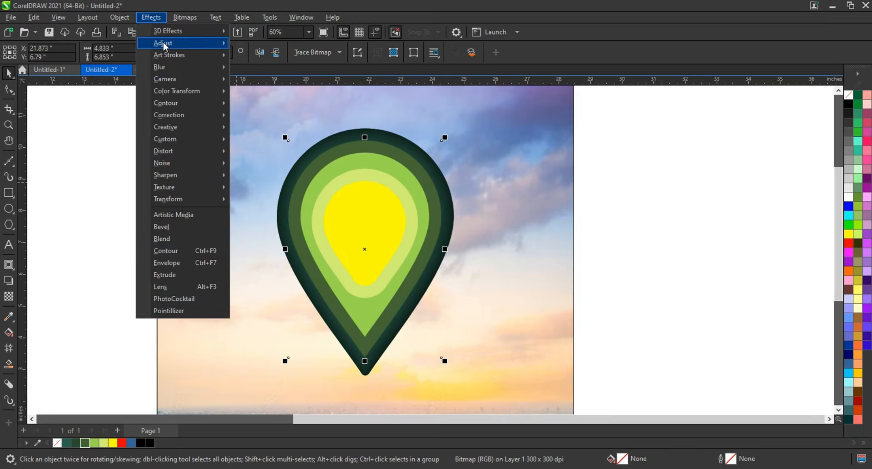
mouse_move(167, 68)
click(261, 81)
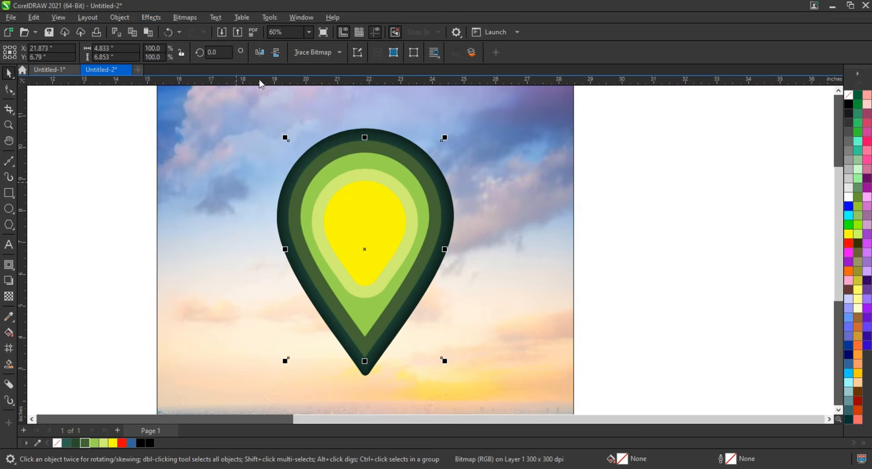
drag(435, 196, 714, 194)
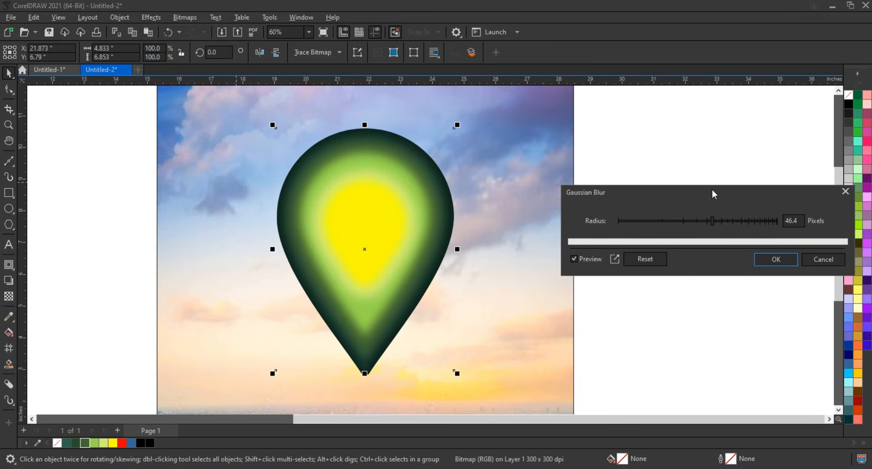
click(719, 221)
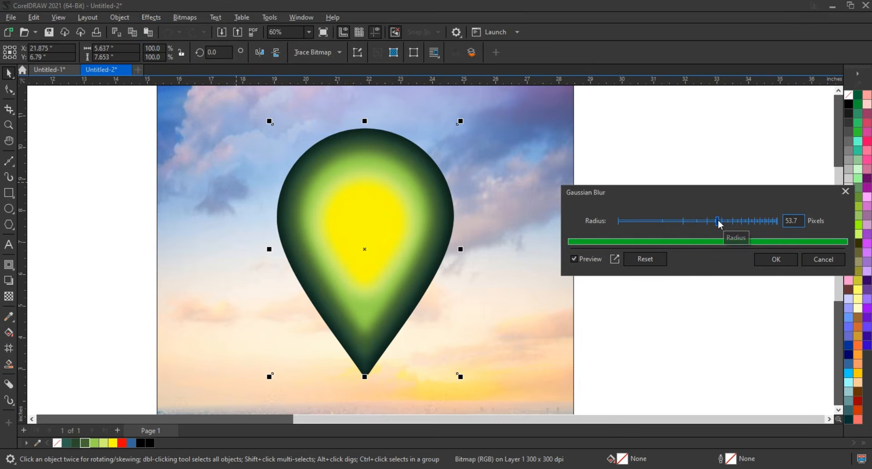
click(712, 223)
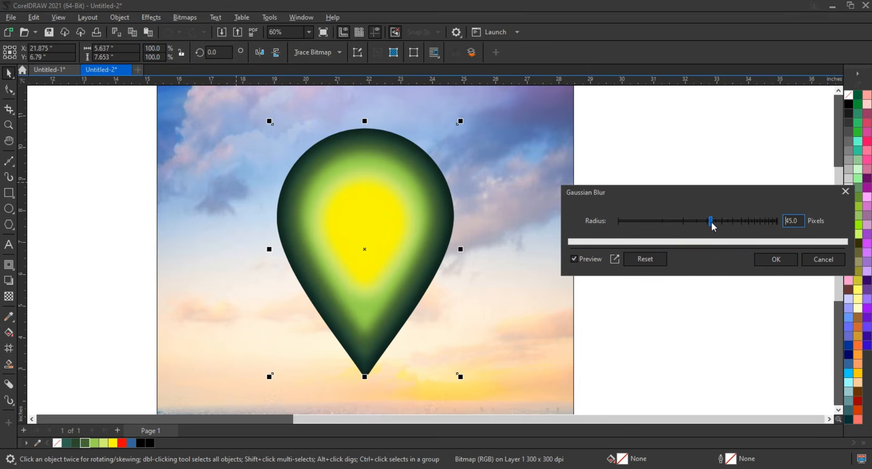
click(774, 261)
Enlarge the blurred bitmap to about 6.1 by 8.3 inches, send it behind the pin and PowerClip it inside the pin shape
mouse_move(458, 126)
mouse_down()
mouse_move(480, 122)
mouse_move(465, 115)
mouse_up()
drag(432, 184, 431, 189)
key(ctrl+Page_Down)
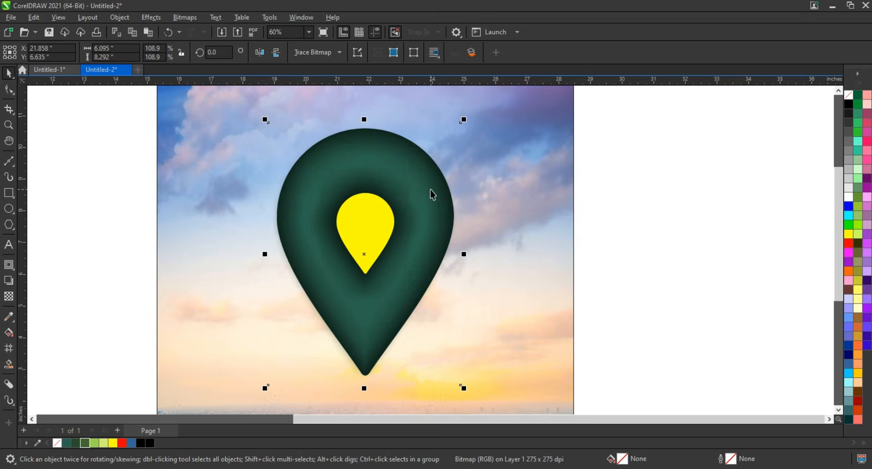
click(115, 17)
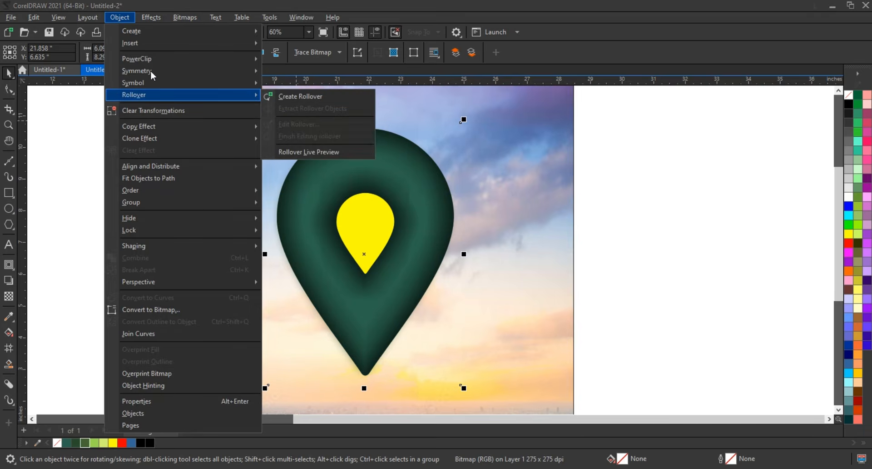
mouse_move(154, 66)
click(282, 61)
click(403, 156)
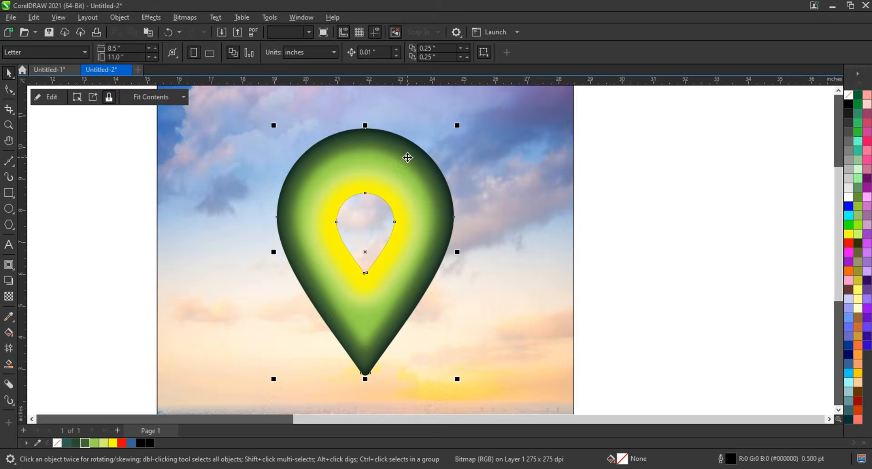
Enlarge the bitmap inside the PowerClip to about 8.99 by 12.23 inches and remove the pin's outline
right_click(408, 157)
click(440, 148)
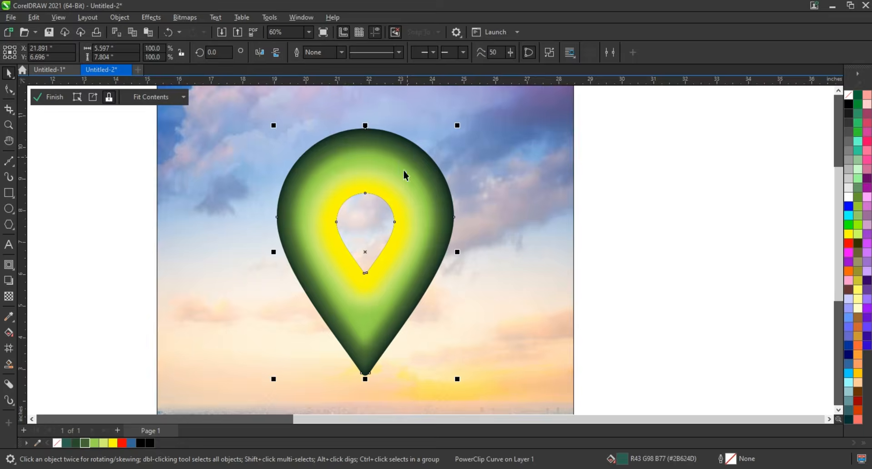
drag(507, 322, 509, 324)
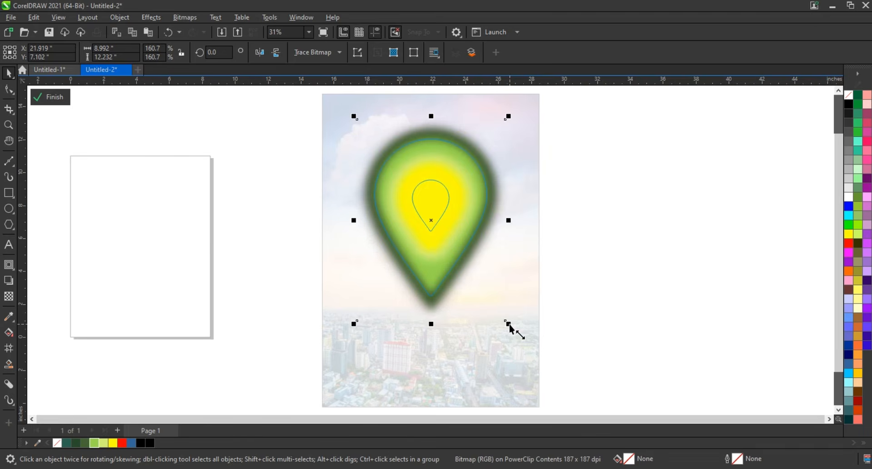
click(51, 97)
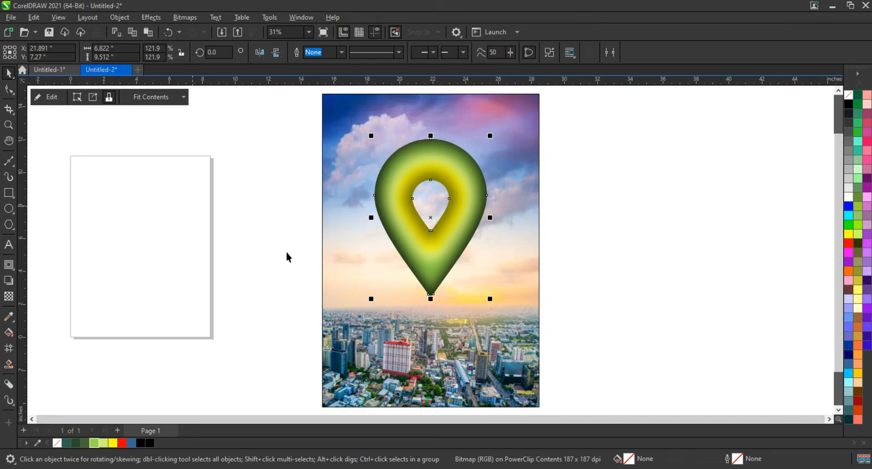
right_click(847, 98)
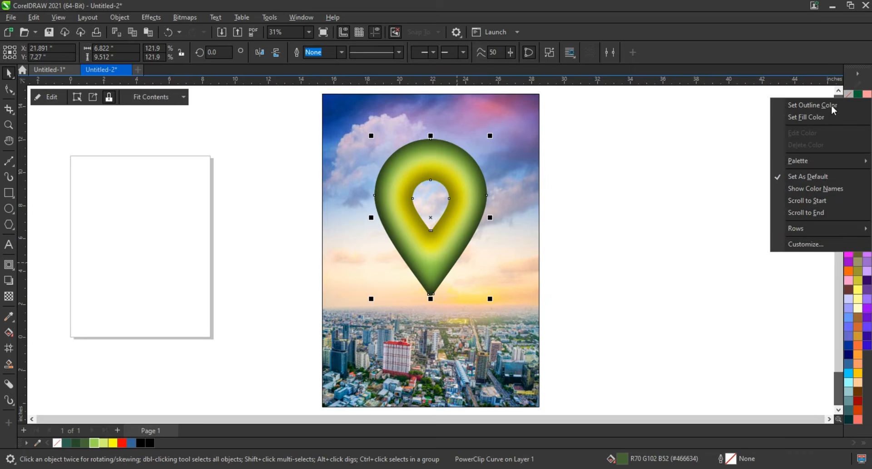
click(832, 105)
shift+click(484, 313)
click(582, 321)
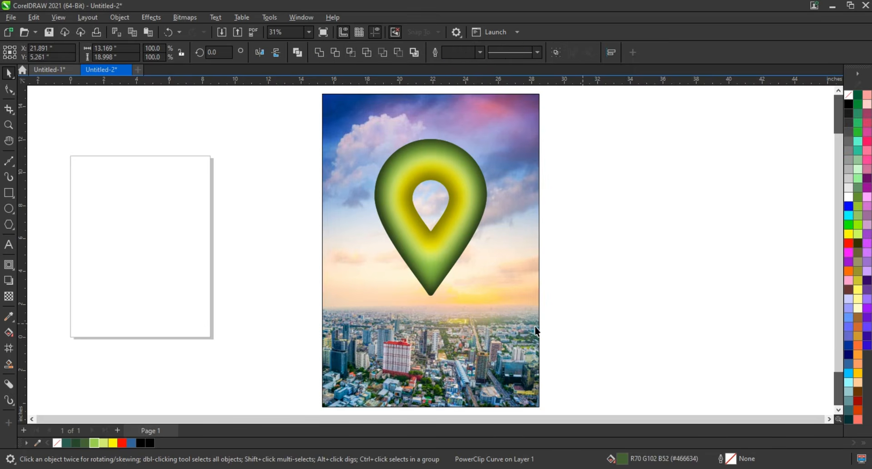
Extrude the pin with a vanishing point of about 0.657, -0.707 inches and break the extrude group apart
scroll(537, 325, down, 1)
click(455, 266)
key(shift+F2)
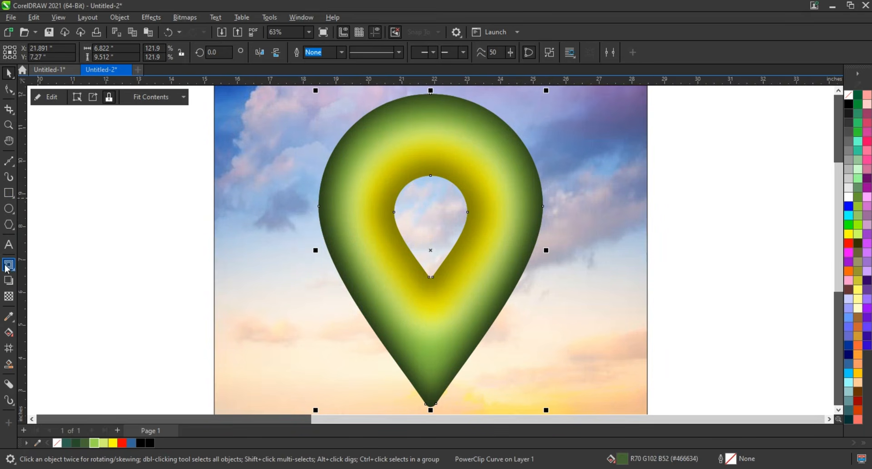
click(11, 266)
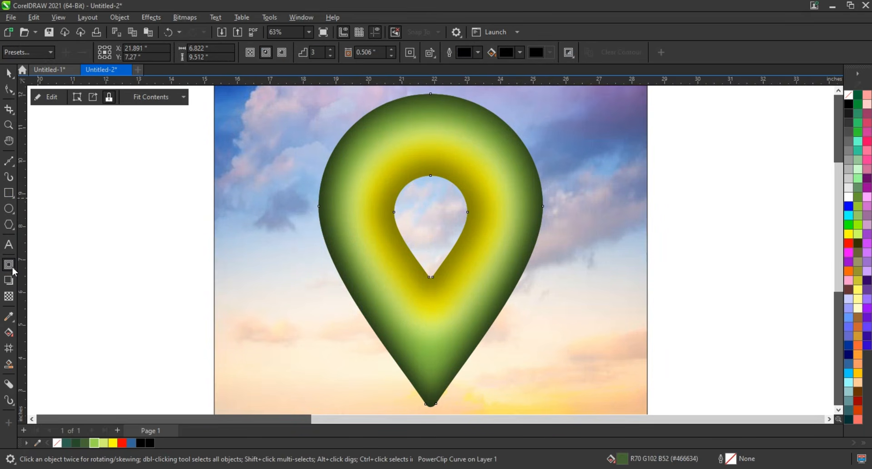
click(14, 269)
click(34, 304)
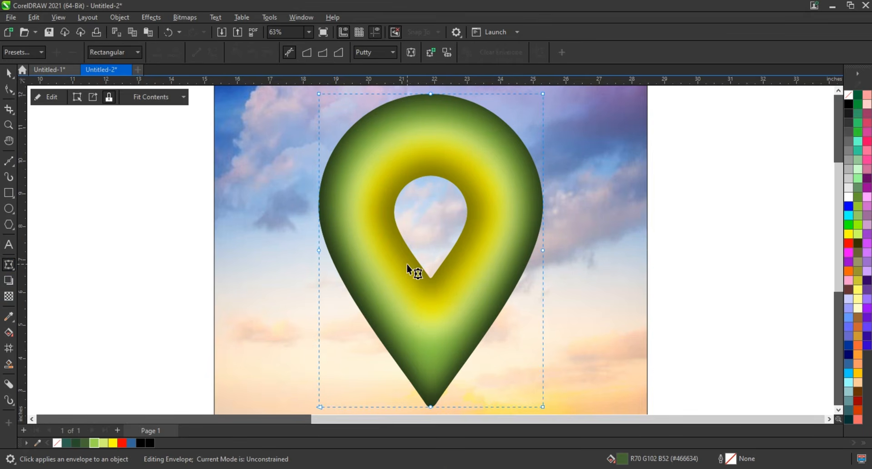
click(12, 287)
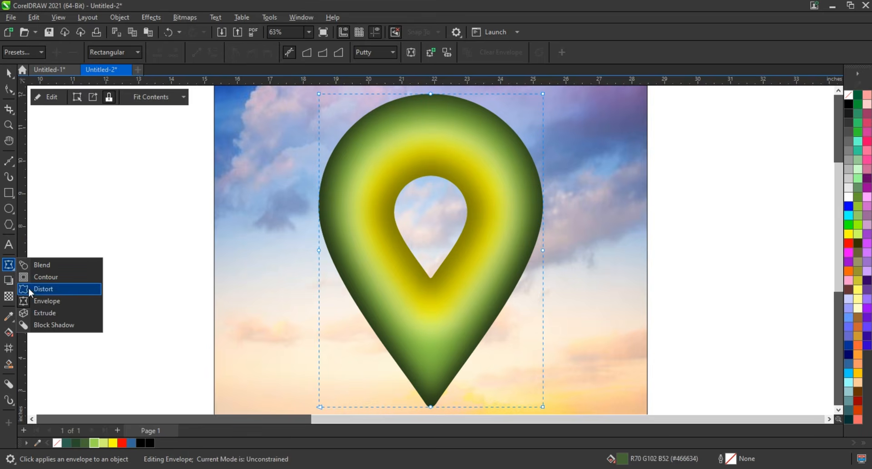
click(33, 315)
drag(430, 251, 453, 273)
click(7, 75)
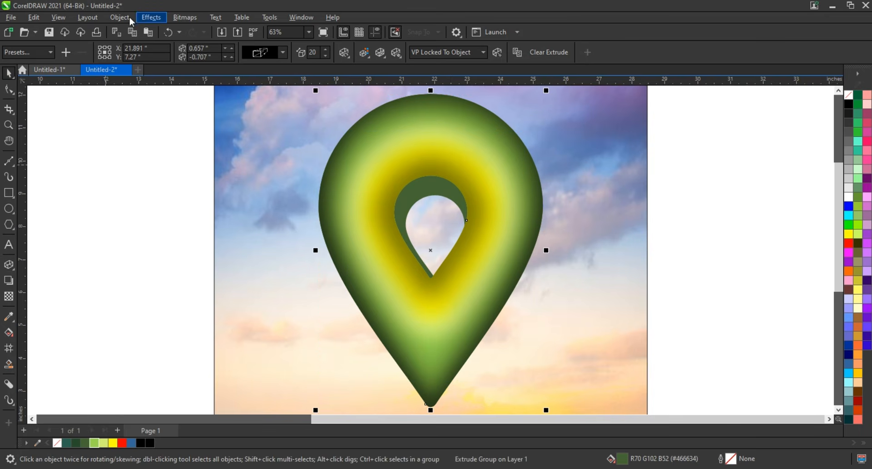
click(119, 17)
click(155, 270)
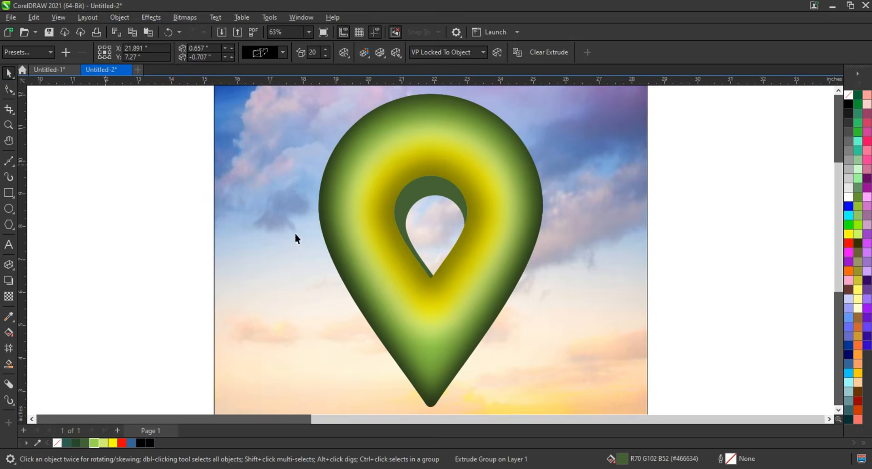
Fill the extruded face inside the pin's opening with a diagonal linear gradient from dark green to light green
click(415, 197)
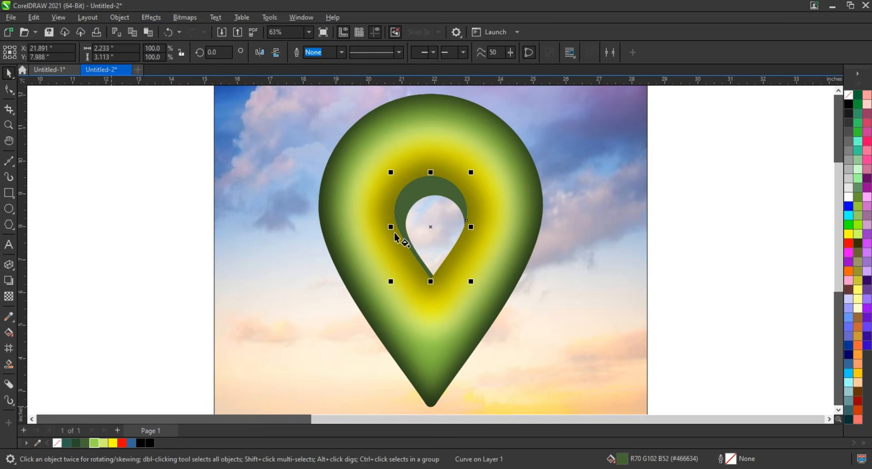
key(g)
drag(421, 176, 412, 200)
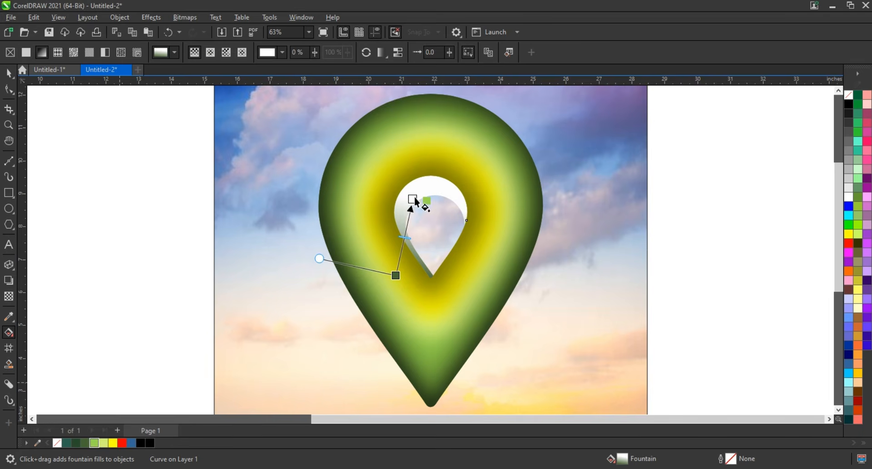
drag(416, 202, 413, 199)
drag(413, 199, 441, 143)
drag(396, 275, 387, 245)
drag(437, 155, 436, 155)
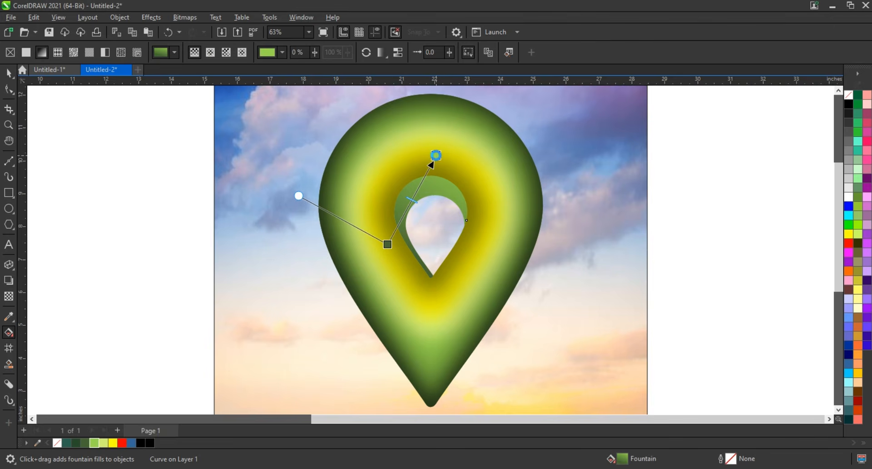
click(15, 74)
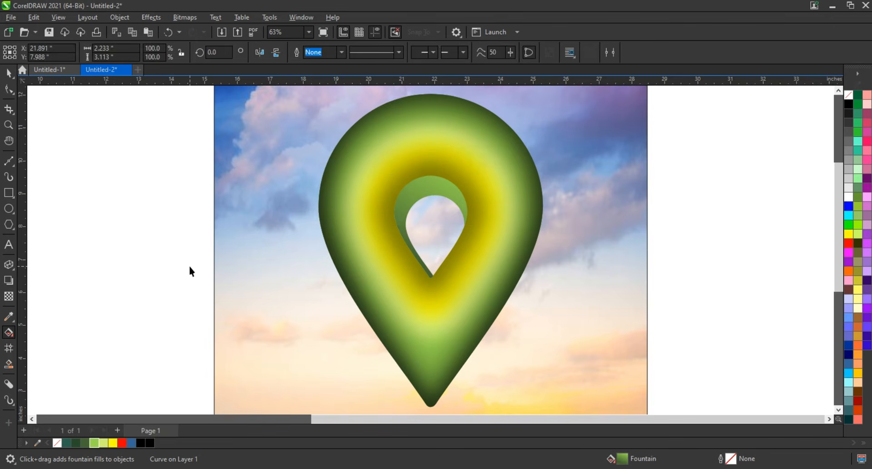
Group the pin with its extruded inner face and scale the group down to about 5.66 by 7.89 inches
scroll(189, 264, down, 2)
drag(175, 146, 416, 355)
scroll(421, 354, down, 2)
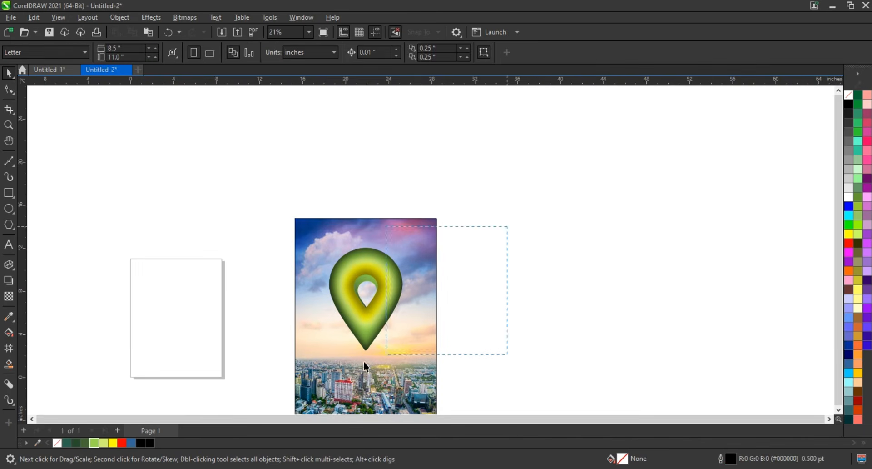
drag(313, 371, 313, 371)
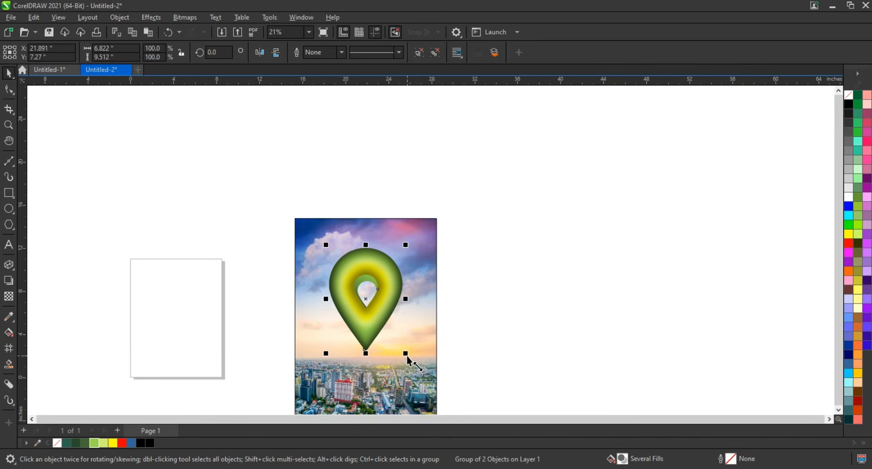
drag(400, 356, 398, 354)
click(429, 335)
key(shift+F2)
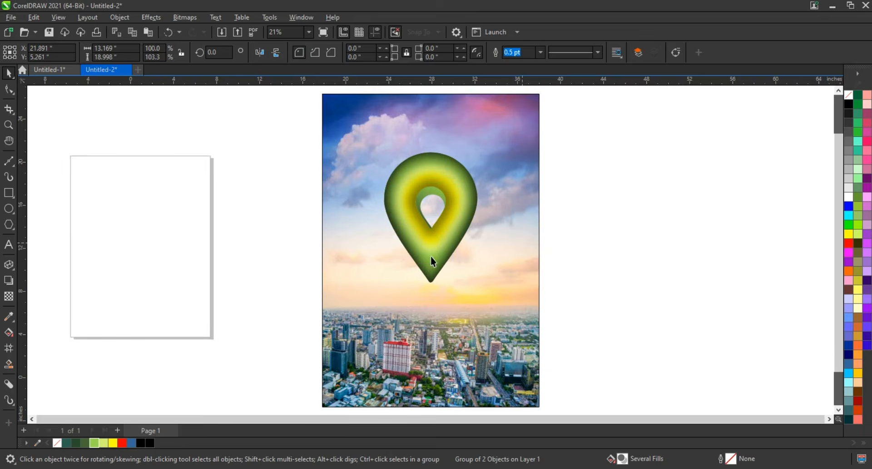
Lower the pin so its tip overlaps the city skyline and enlarge it to about 6.49 by 9.05 inches
click(430, 256)
drag(431, 292, 432, 291)
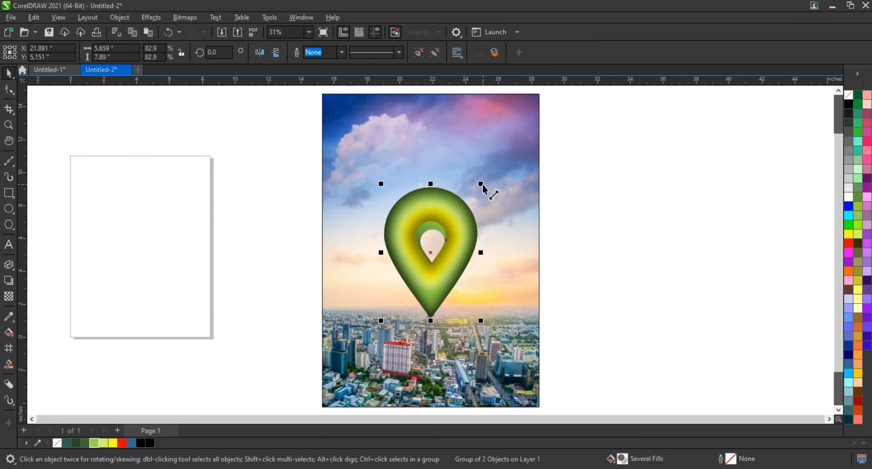
drag(482, 184, 496, 175)
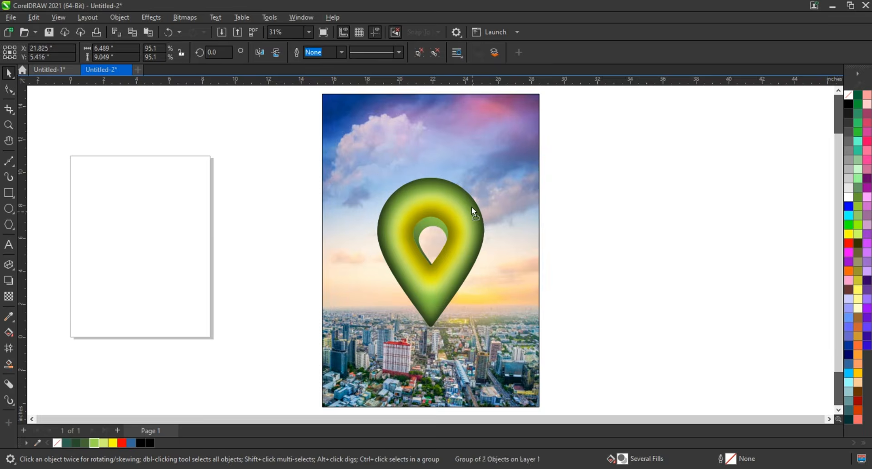
click(508, 233)
click(590, 234)
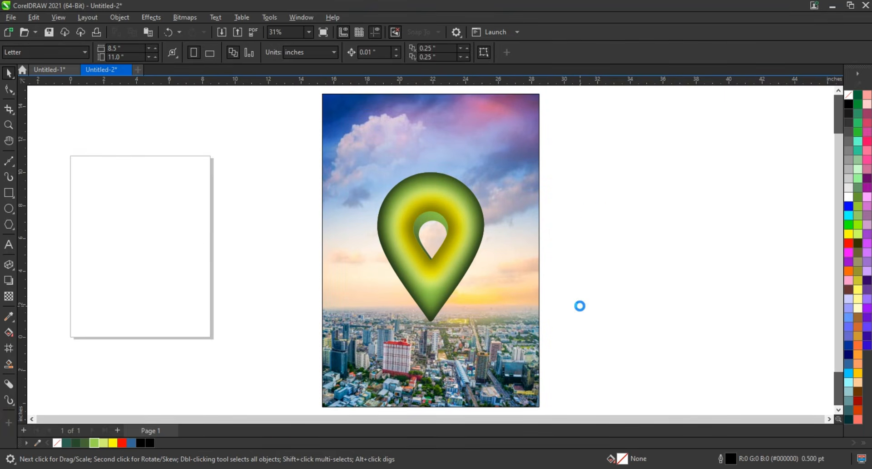
Place a cloud image over the pin's lower tip and resized copies across its left and right sides
drag(157, 249, 477, 304)
drag(495, 268, 420, 230)
right_click(473, 279)
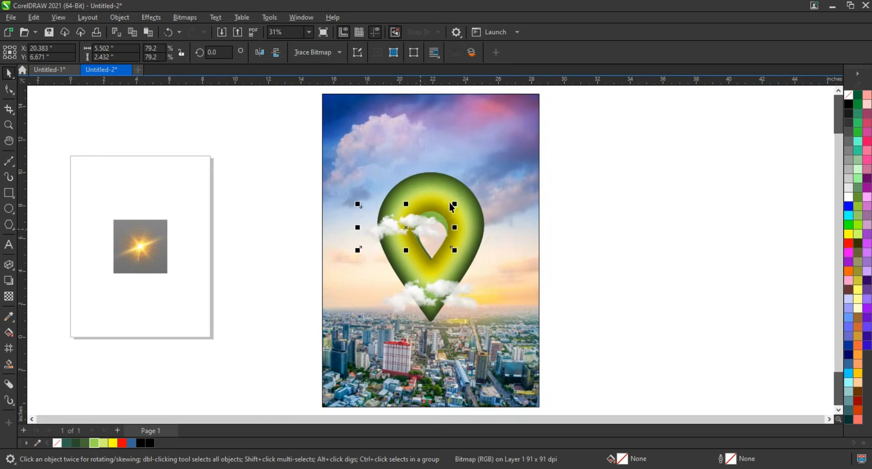
drag(455, 205, 473, 204)
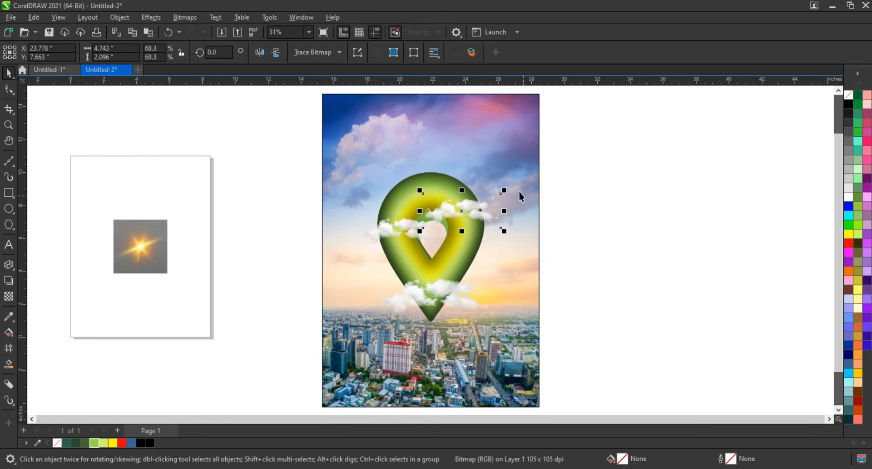
Enlarge the pin and its clouds together slightly and fine-tune their position above the city
drag(585, 153, 315, 382)
drag(504, 171, 516, 162)
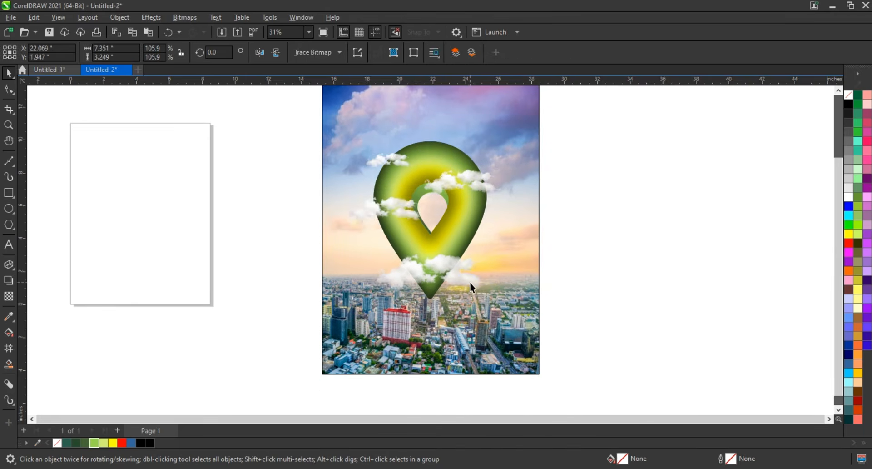
click(471, 282)
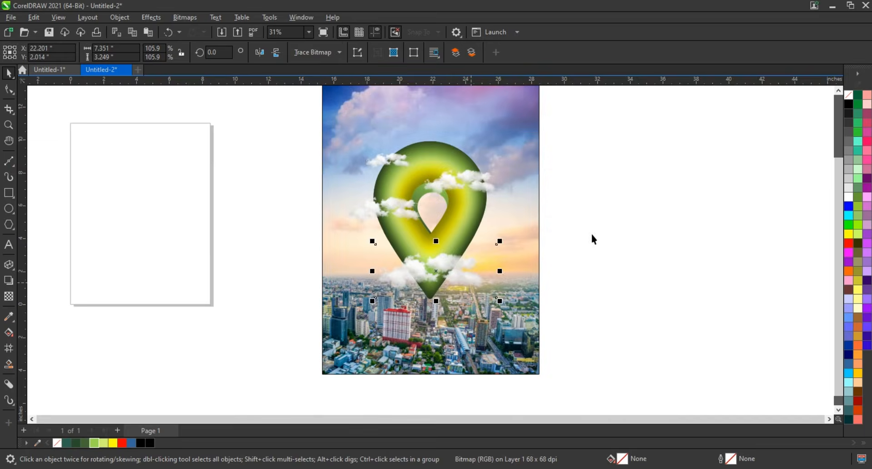
drag(598, 121, 292, 323)
drag(427, 256, 425, 249)
Add a black Multiply drop shadow with 50 opacity and 15 feather, rising from the base of the seated couple image
click(539, 343)
scroll(549, 342, up, 1)
click(604, 313)
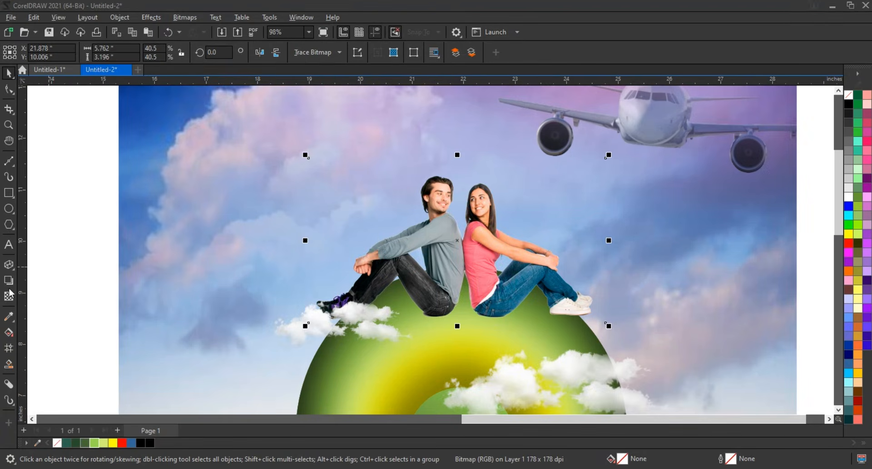
click(8, 280)
drag(456, 324, 457, 272)
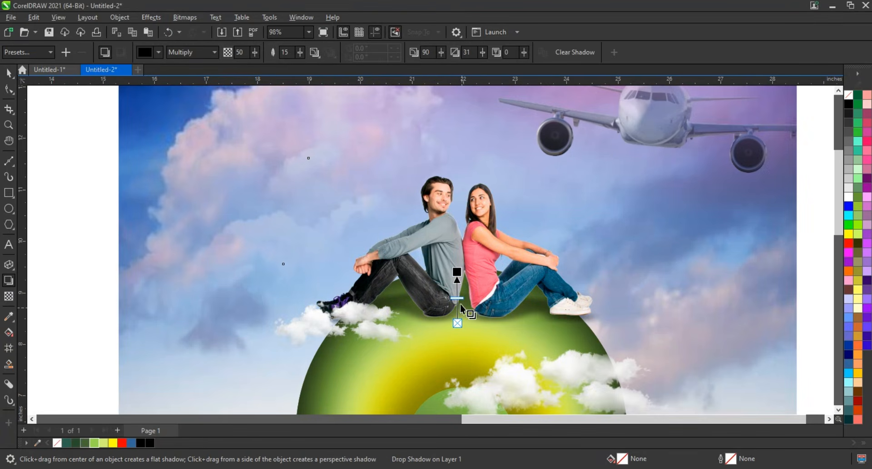
Adjust the seated couple bitmap's Color Balance with Cyan–Red at -11 and Magenta–Green at 9
click(8, 73)
click(120, 17)
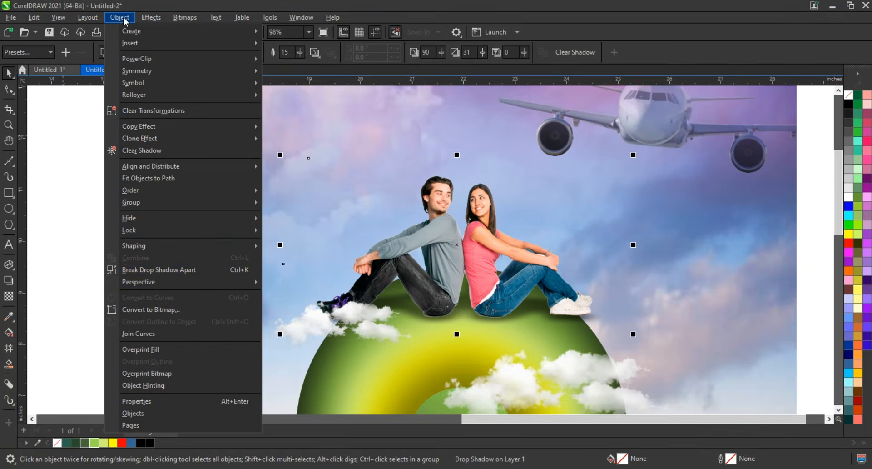
scroll(113, 187, down, 2)
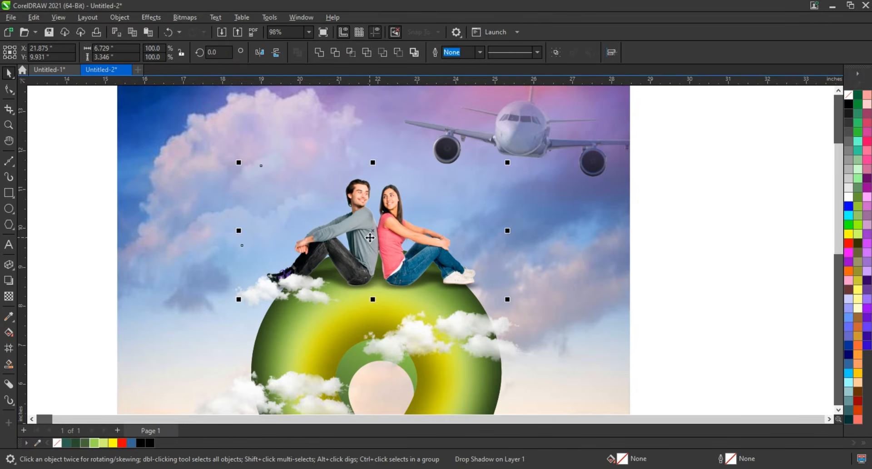
click(380, 236)
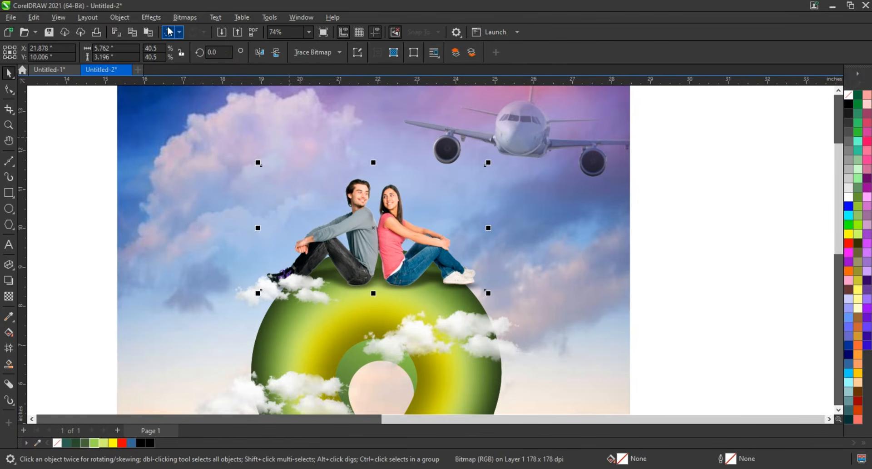
click(157, 18)
mouse_move(179, 46)
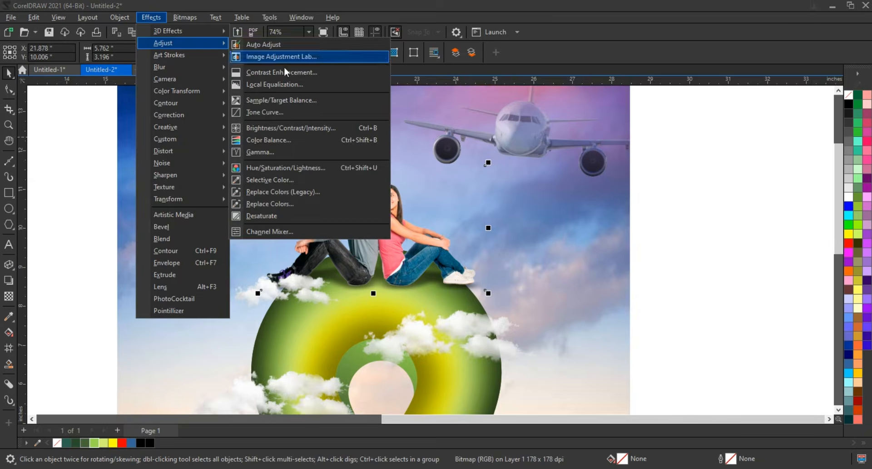
click(282, 142)
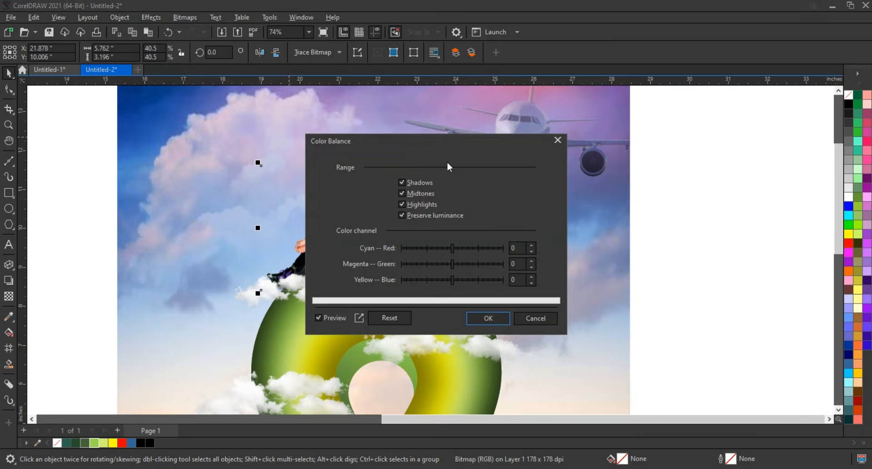
click(640, 254)
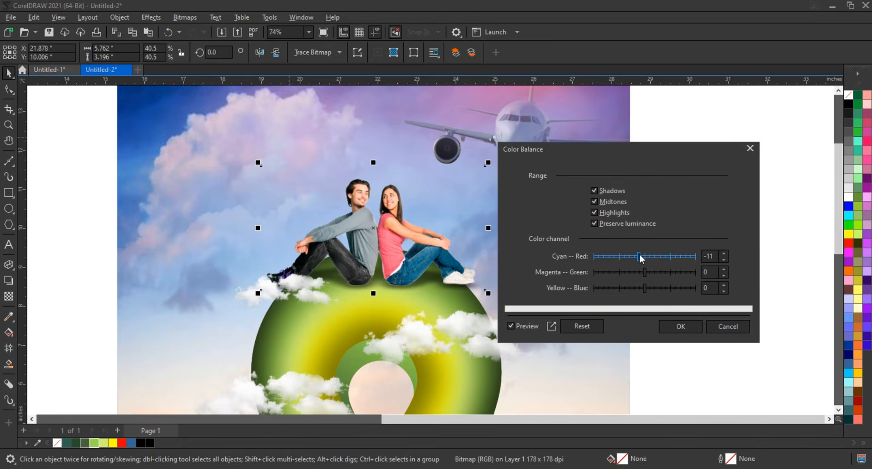
click(649, 274)
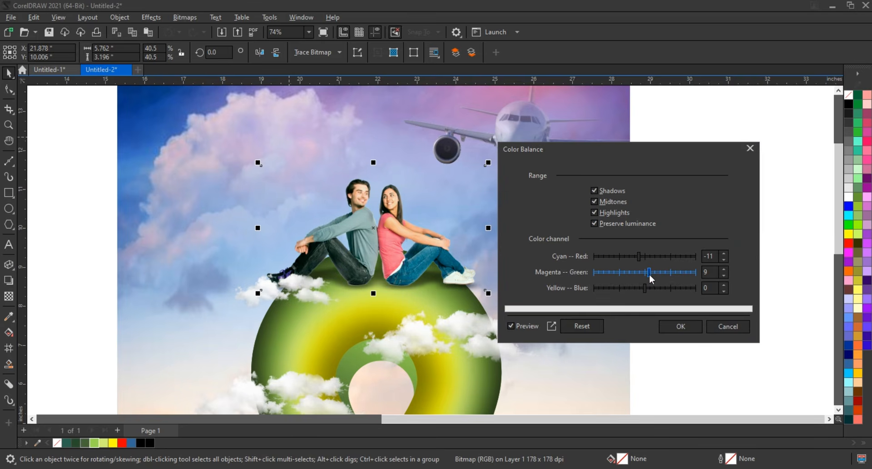
click(687, 328)
Examine the whole poster composition, from the airplane and seated couple down to the pin's tip and city skyline
scroll(683, 244, down, 2)
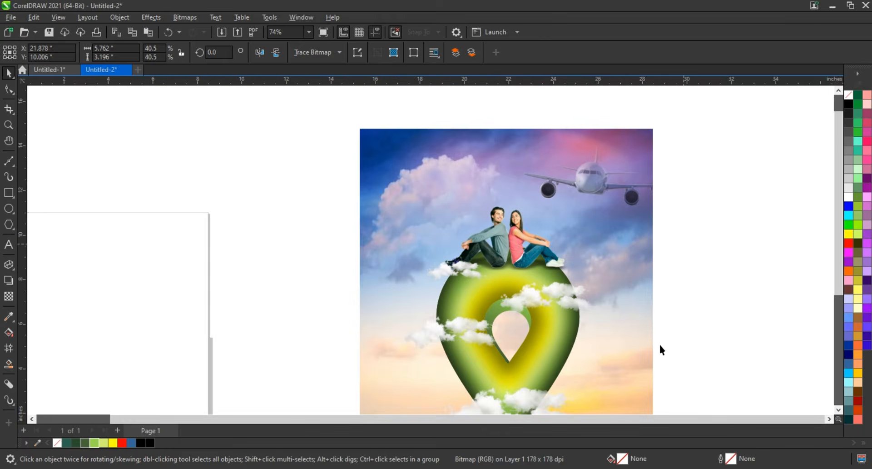
click(657, 345)
click(641, 300)
key(shift+F2)
click(606, 199)
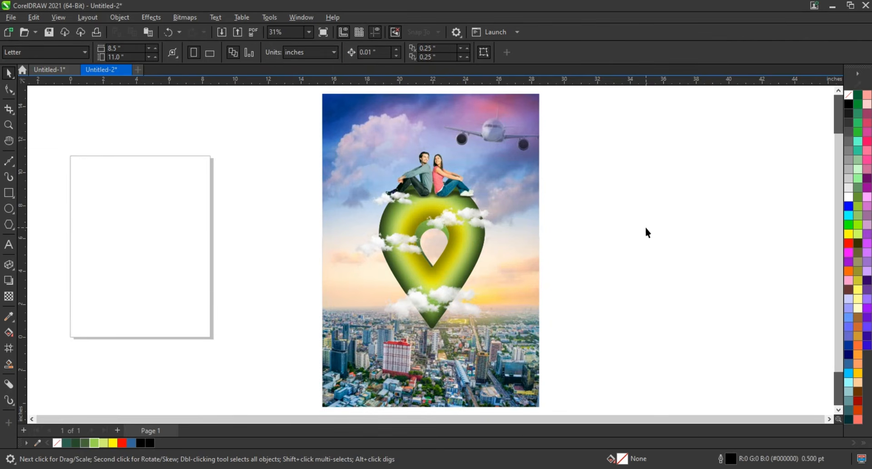
click(6, 125)
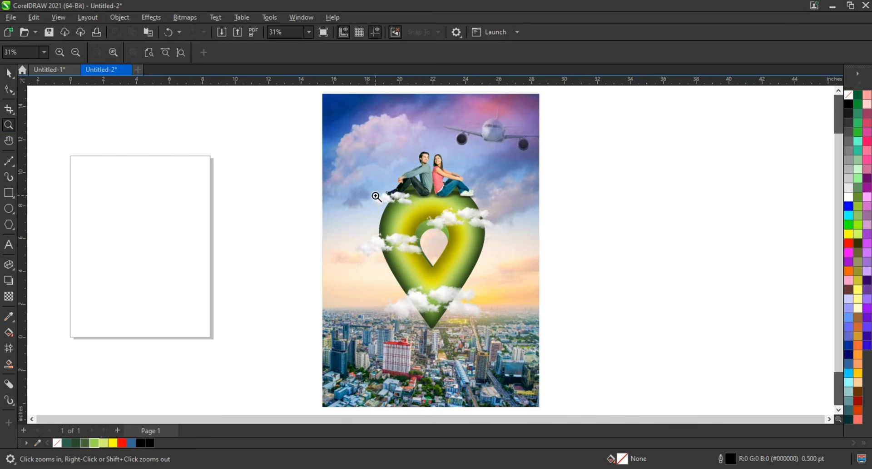
scroll(377, 197, down, 1)
drag(416, 261, 531, 386)
click(9, 73)
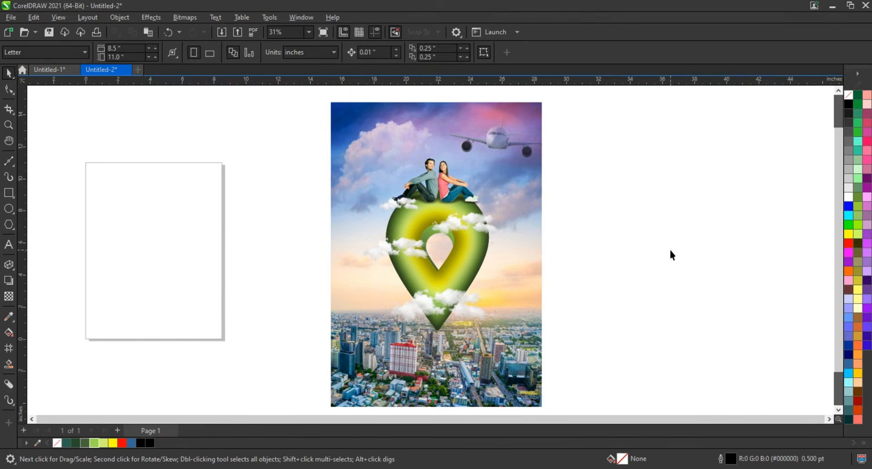
click(522, 346)
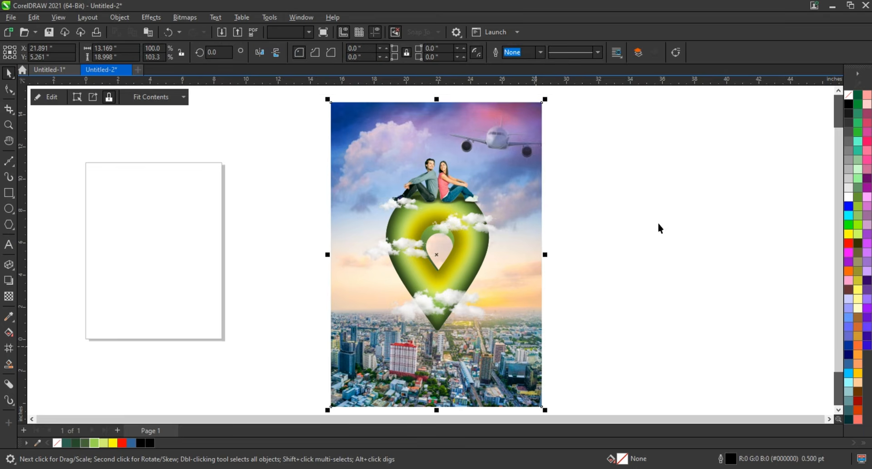
key(shift+F2)
click(661, 227)
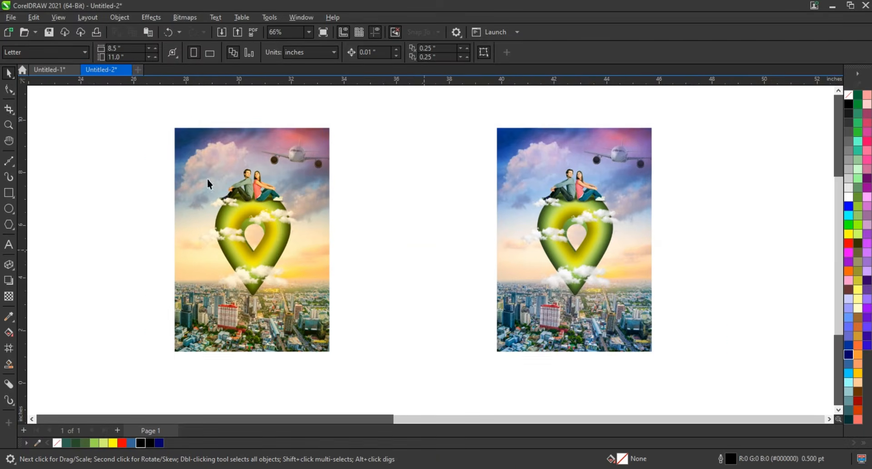
Move the warm-toned poster version against the left edge of the cooler version and compare both in a full-screen preview
drag(152, 110, 338, 362)
drag(284, 289, 451, 296)
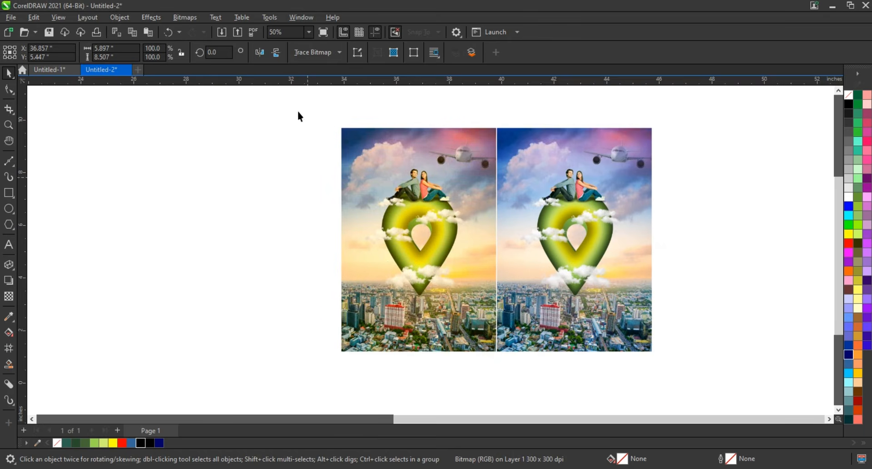
drag(679, 365, 681, 365)
key(shift+F2)
key(F9)
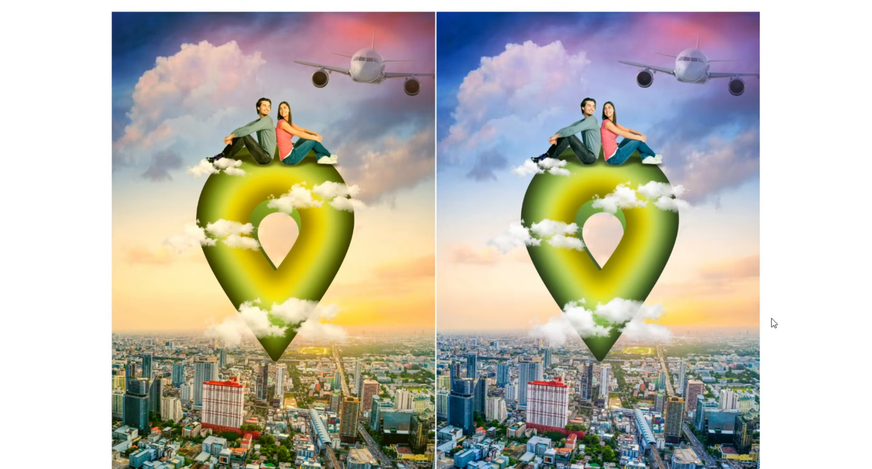
key(Escape)
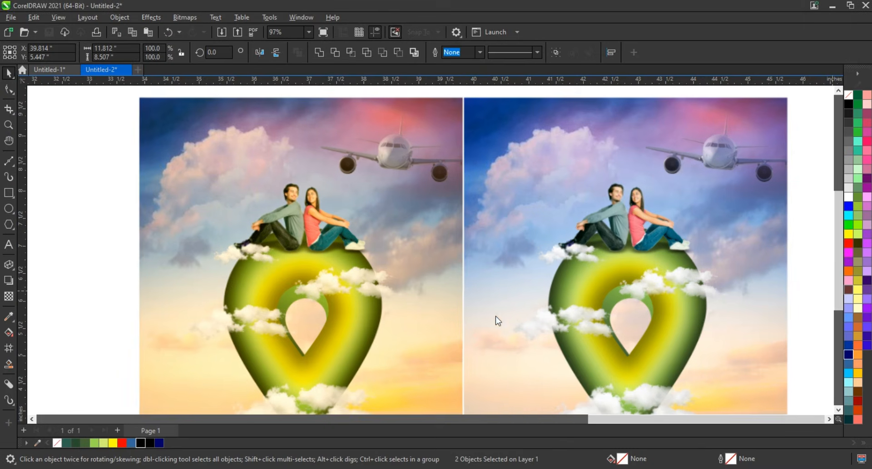